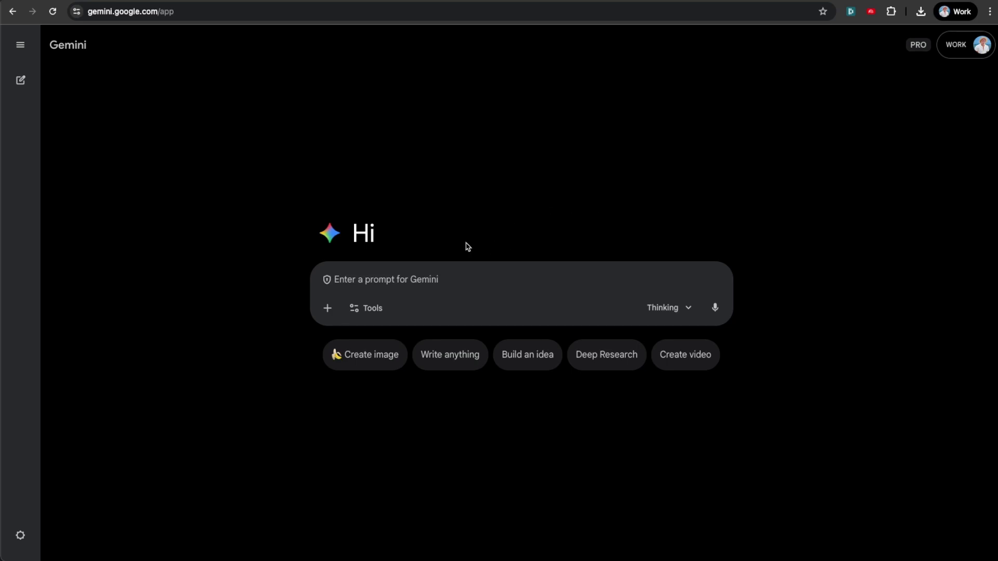
{"action": "left_click", "coordinate": [370, 309]}
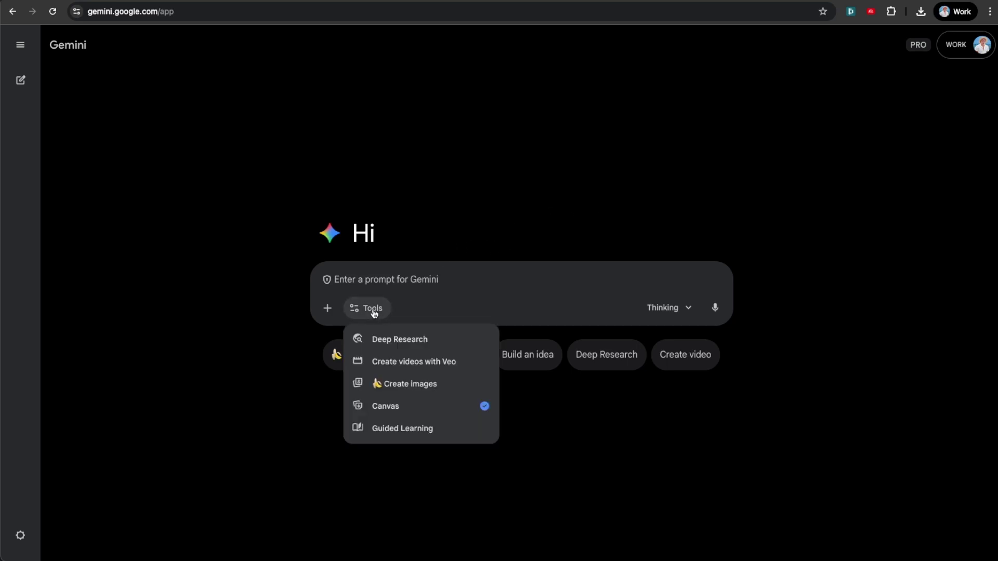
{"action": "left_click", "coordinate": [671, 308]}
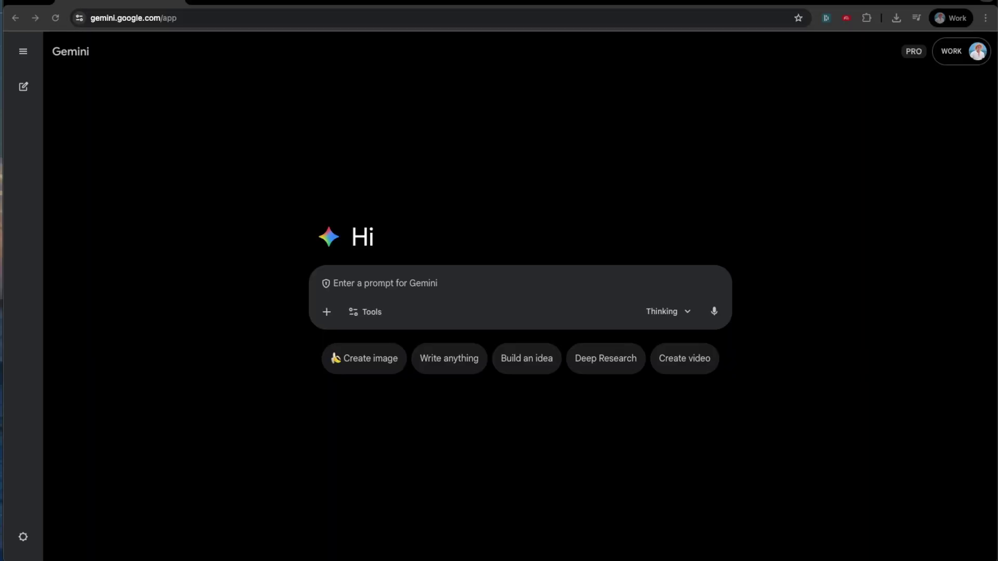
Step: Enter a prompt requesting a functional macOS Sequoia desktop clone with original wallpaper, bouncing Dock, Pages, Notes, Safari and System Settings in a standalone HTML file
{"action": "left_click", "coordinate": [440, 284]}
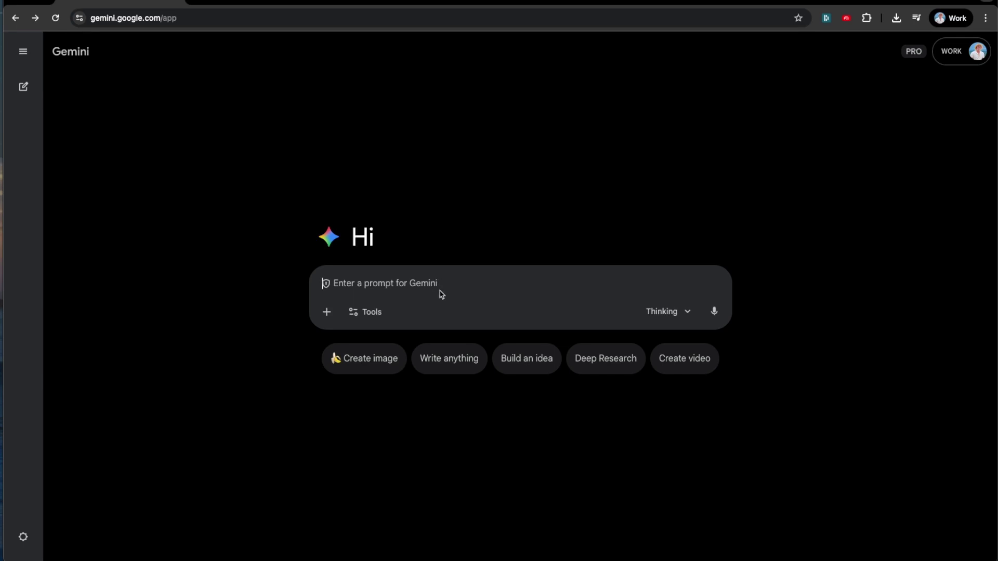
{"action": "type", "text": "Make a functional clone of the macOS Sequoia desktop. Use the original wallpaper. Include a working Dock with bouncing animations. Include a functional Pages app, Notes app, Safari, and System Settings. Put everything in a standalone HTML file"}
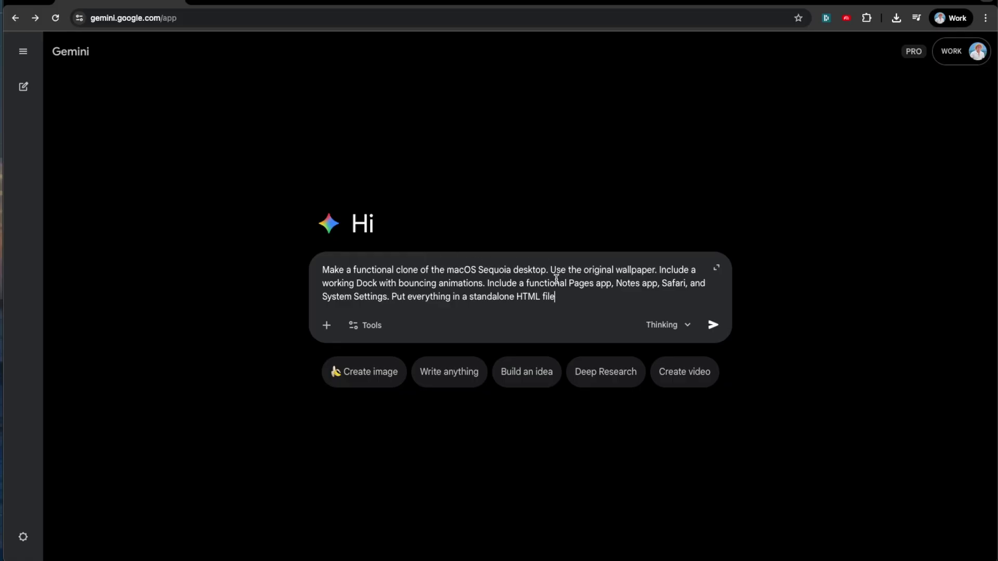
{"action": "left_click_drag", "start_coordinate": [575, 273], "coordinate": [671, 269]}
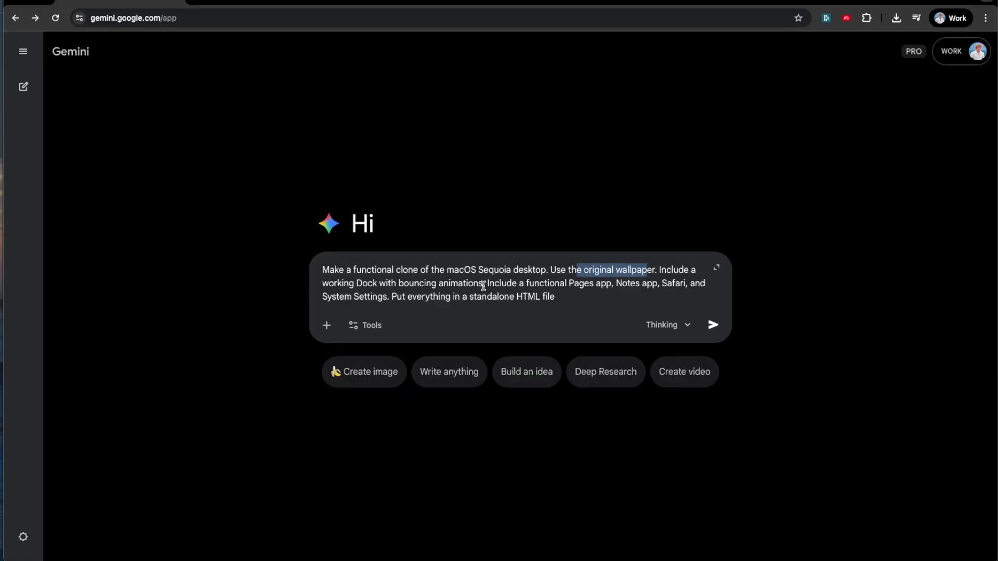
{"action": "left_click_drag", "start_coordinate": [562, 284], "coordinate": [610, 282]}
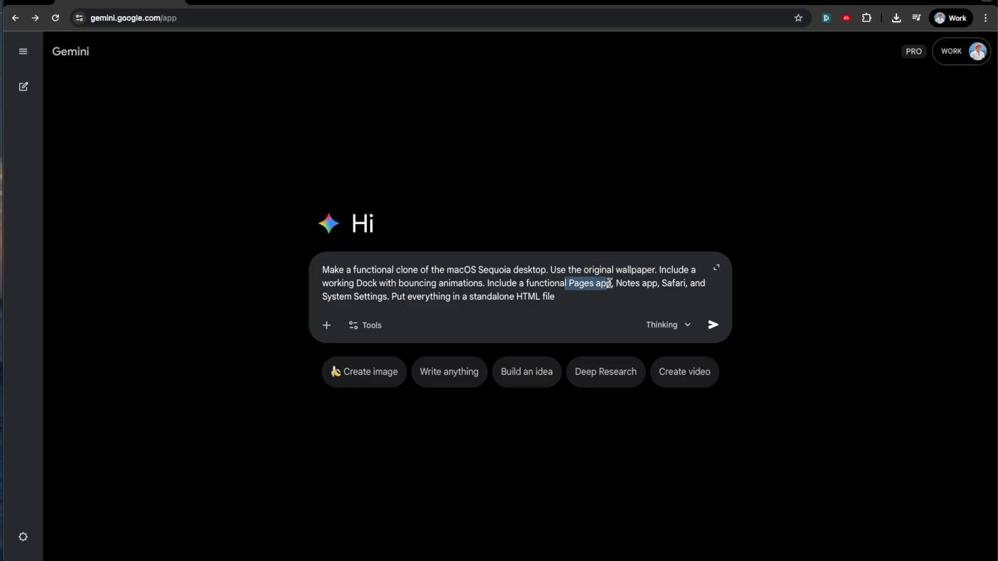
{"action": "left_click", "coordinate": [679, 283]}
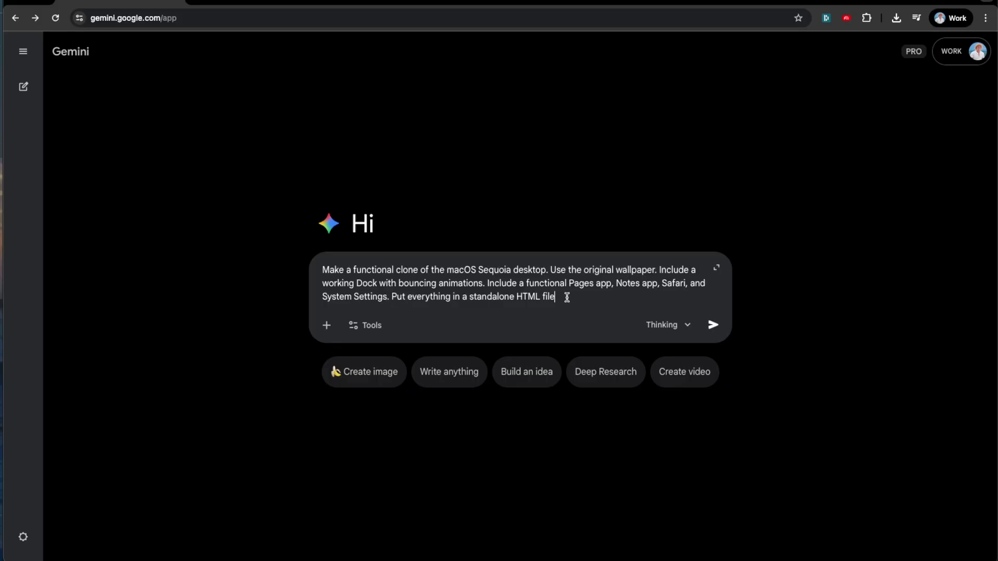
{"action": "left_click_drag", "start_coordinate": [571, 296], "coordinate": [498, 297]}
{"action": "left_click", "coordinate": [500, 297]}
Step: Keep the Thinking model selected and submit the macOS Sequoia clone prompt
{"action": "left_click", "coordinate": [377, 327]}
{"action": "left_click", "coordinate": [413, 418]}
{"action": "left_click", "coordinate": [668, 324]}
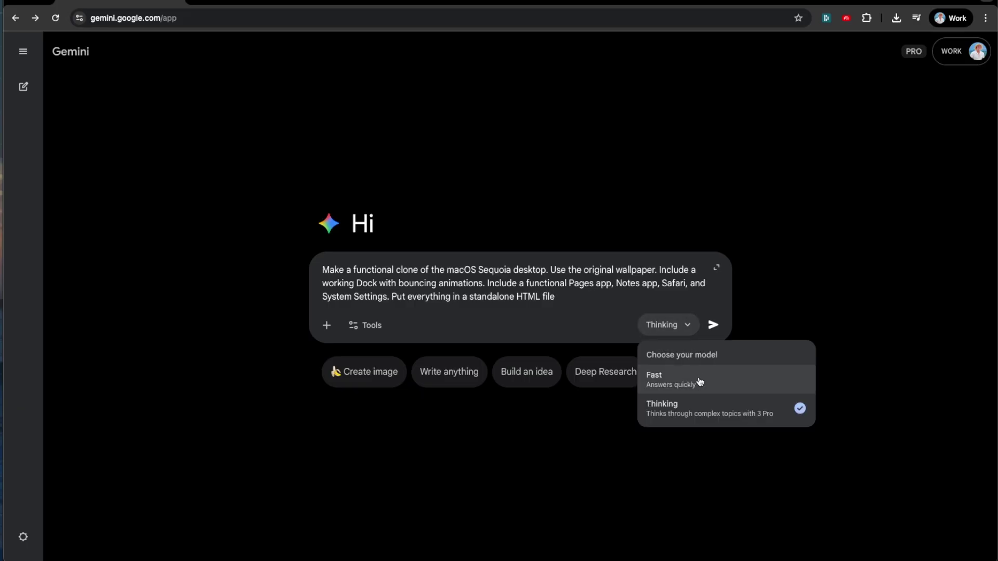
{"action": "left_click", "coordinate": [706, 416]}
{"action": "left_click", "coordinate": [669, 326]}
{"action": "left_click", "coordinate": [664, 317]}
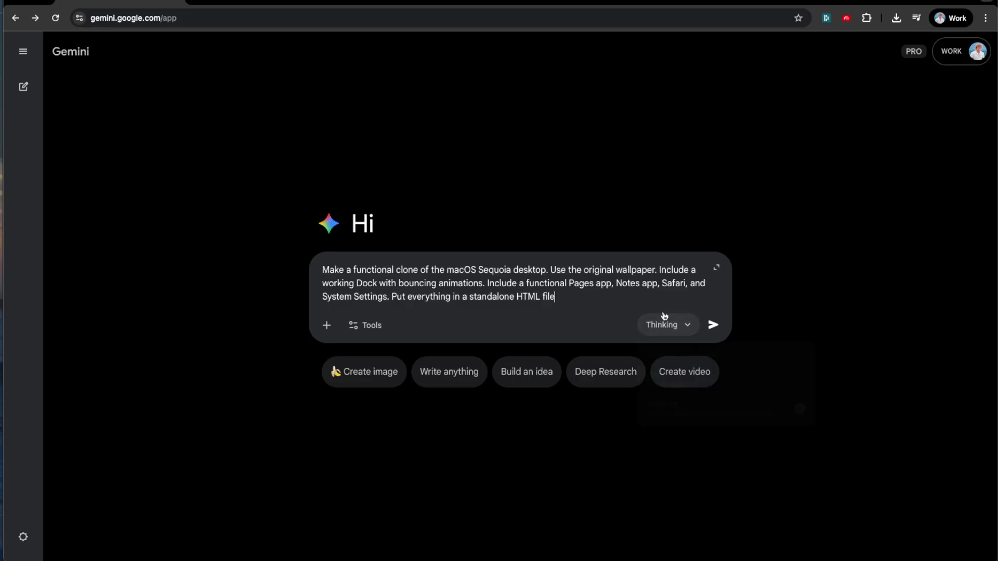
{"action": "left_click", "coordinate": [715, 325]}
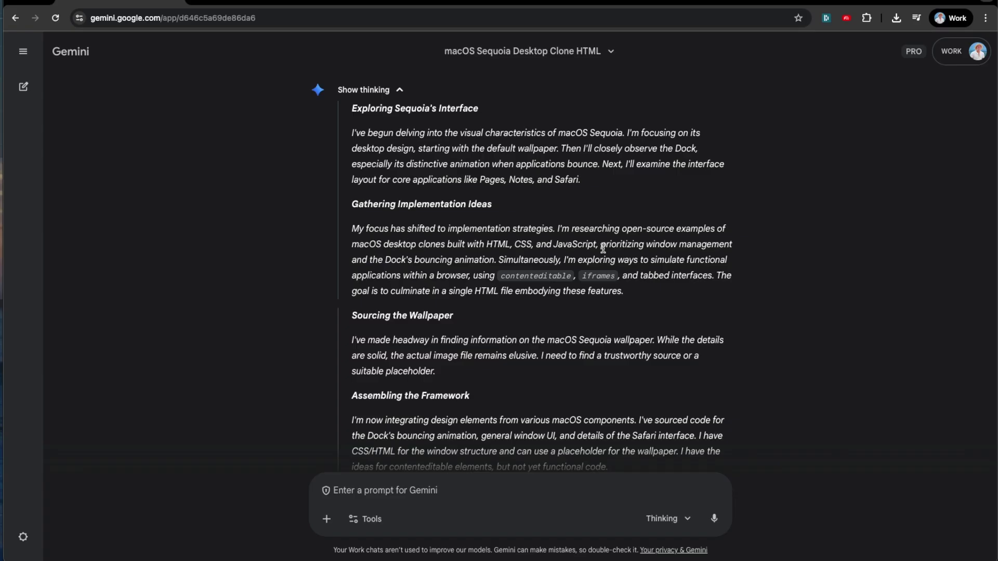
Step: Read through the model's thinking notes and the response with its instructions for the sequoia.html file
{"action": "left_click_drag", "start_coordinate": [385, 260], "coordinate": [510, 260]}
{"action": "left_click", "coordinate": [623, 259]}
{"action": "left_click_drag", "start_coordinate": [353, 278], "coordinate": [621, 276]}
{"action": "left_click", "coordinate": [631, 274]}
{"action": "scroll", "coordinate": [652, 275], "scroll_direction": "down", "scroll_amount": 15}
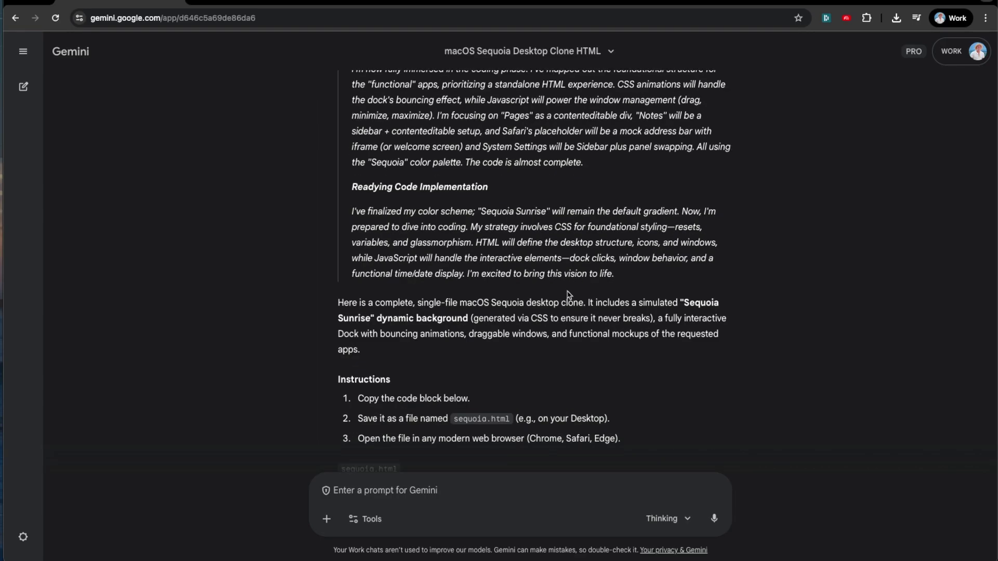
{"action": "scroll", "coordinate": [563, 297], "scroll_direction": "down", "scroll_amount": 4}
{"action": "scroll", "coordinate": [562, 297], "scroll_direction": "up", "scroll_amount": 5}
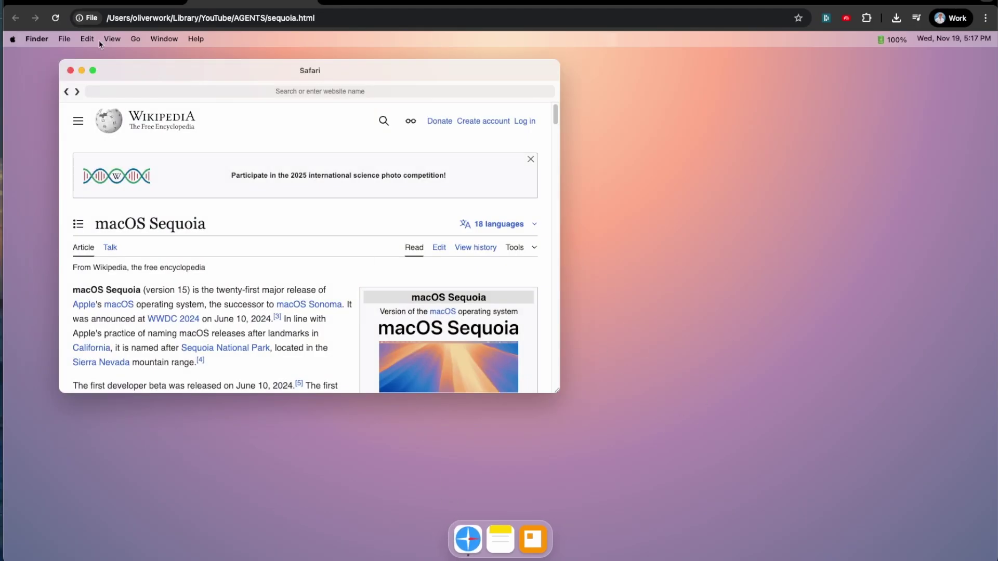
Step: In the generated sequoia.html desktop, enlarge the Safari window and load wikipedia.com in it
{"action": "left_click_drag", "start_coordinate": [556, 388], "coordinate": [626, 437]}
{"action": "left_click", "coordinate": [227, 93]}
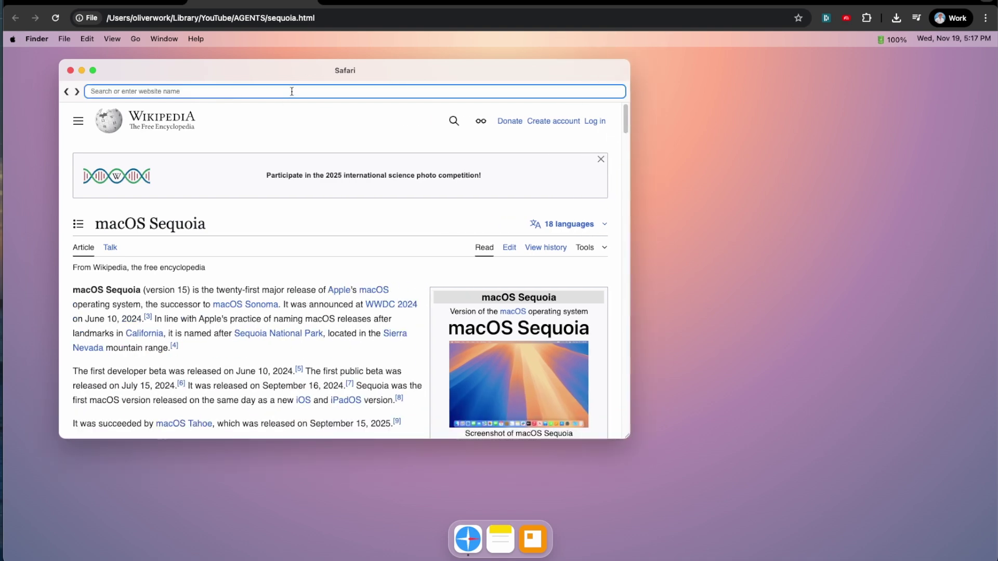
{"action": "type", "text": "google"}
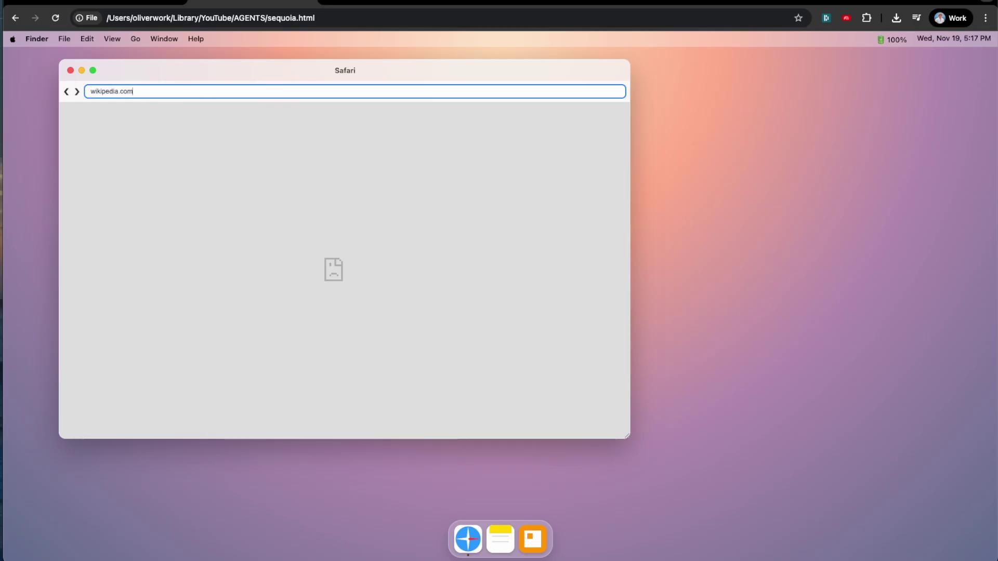
{"action": "key", "text": "Return"}
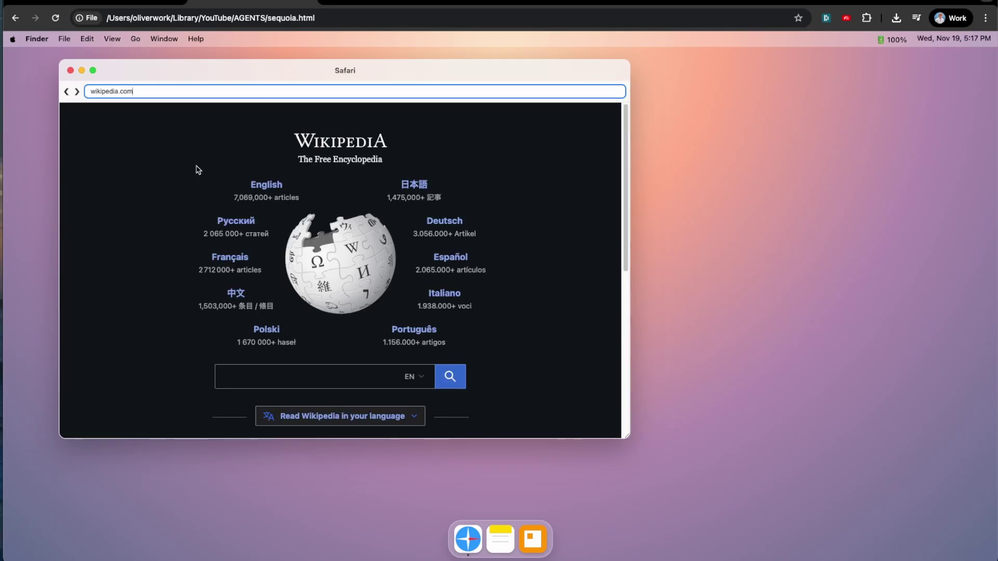
Step: Search Wikipedia for "google" inside the Safari window, open the Google Chrome article and skim it
{"action": "scroll", "coordinate": [272, 257], "scroll_direction": "down", "scroll_amount": 3}
{"action": "scroll", "coordinate": [312, 241], "scroll_direction": "down", "scroll_amount": 5}
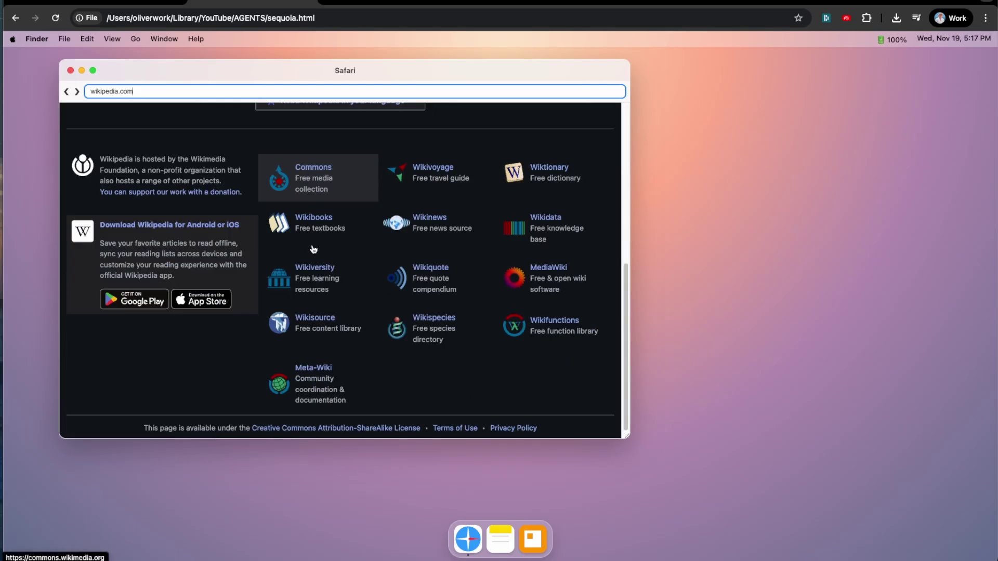
{"action": "scroll", "coordinate": [311, 244], "scroll_direction": "up", "scroll_amount": 8}
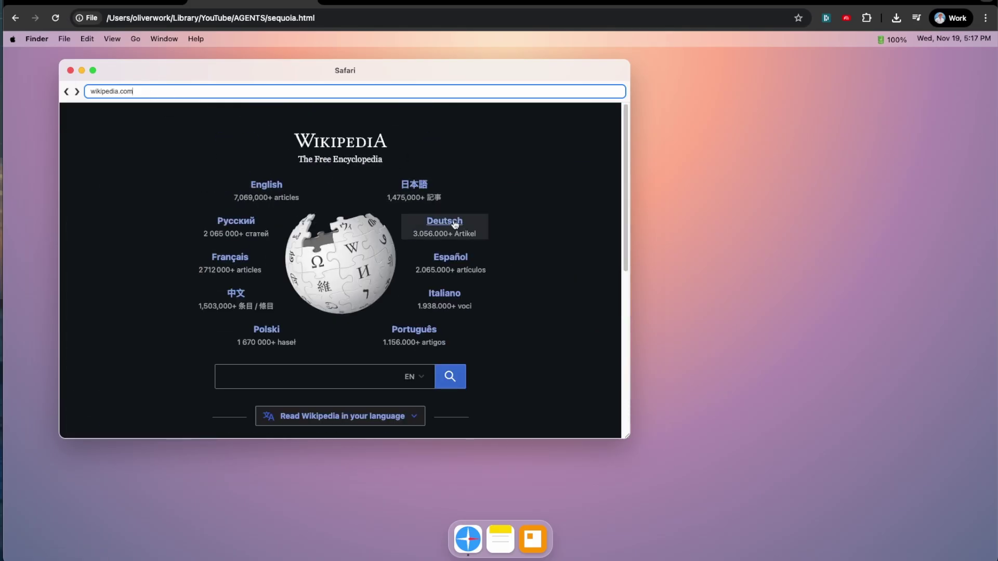
{"action": "scroll", "coordinate": [379, 263], "scroll_direction": "down", "scroll_amount": 4}
{"action": "left_click", "coordinate": [330, 172]}
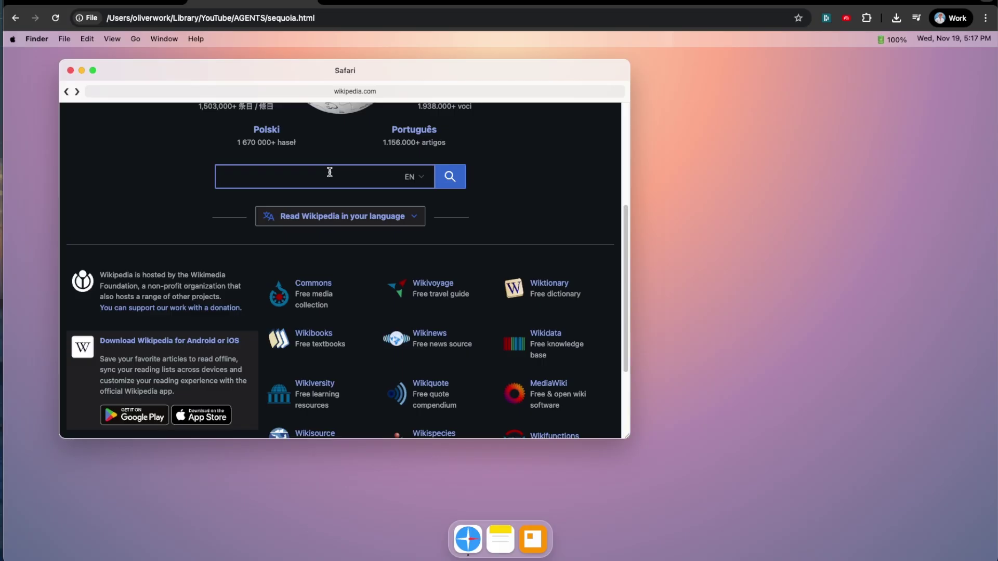
{"action": "type", "text": "google"}
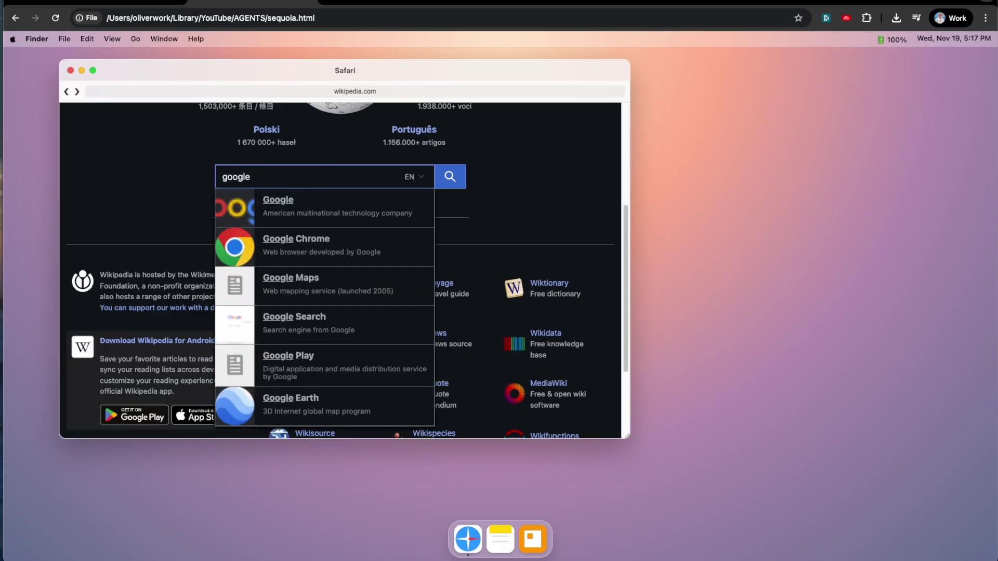
{"action": "left_click", "coordinate": [305, 245]}
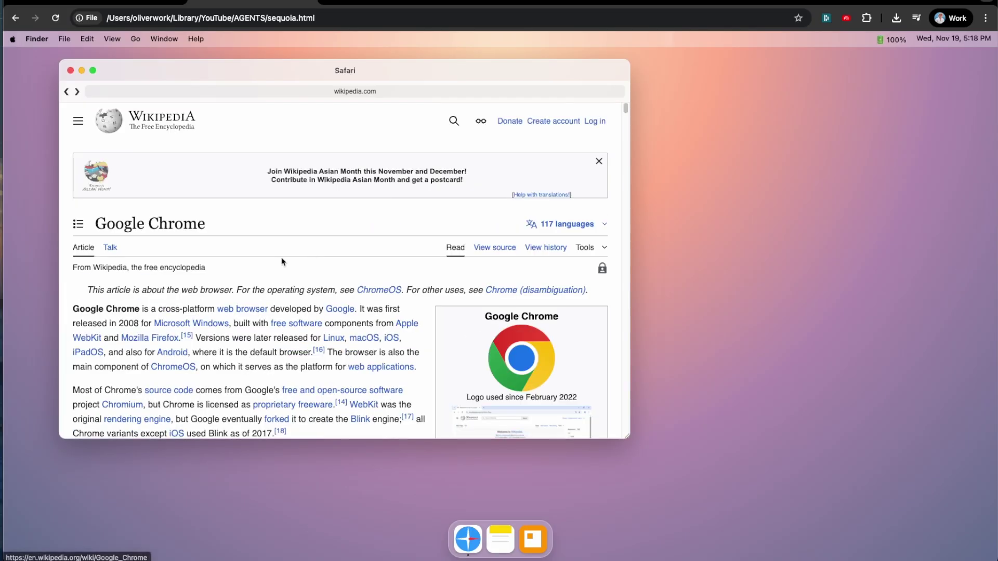
{"action": "scroll", "coordinate": [321, 281], "scroll_direction": "up", "scroll_amount": 2}
{"action": "scroll", "coordinate": [325, 283], "scroll_direction": "down", "scroll_amount": 20}
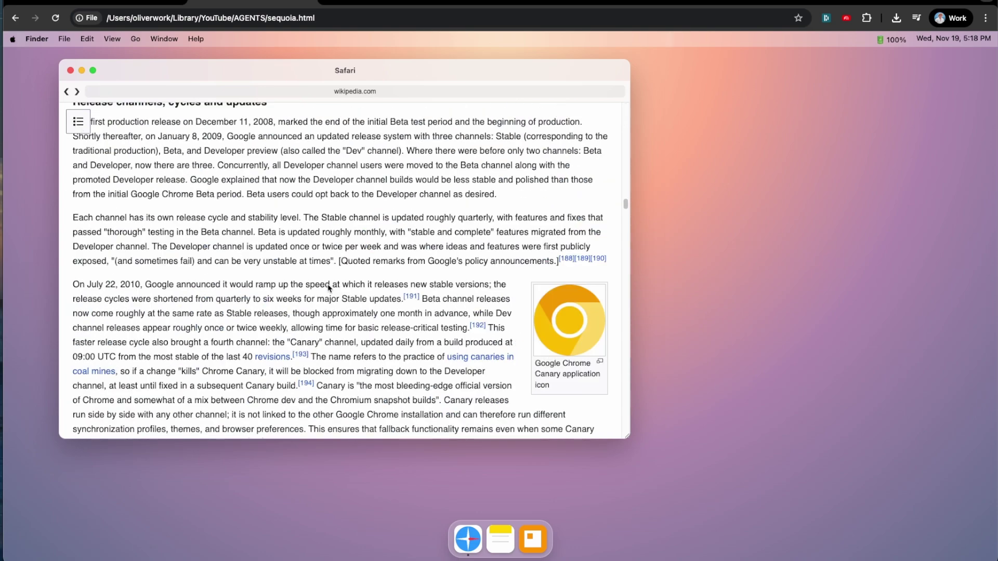
{"action": "scroll", "coordinate": [319, 270], "scroll_direction": "up", "scroll_amount": 15}
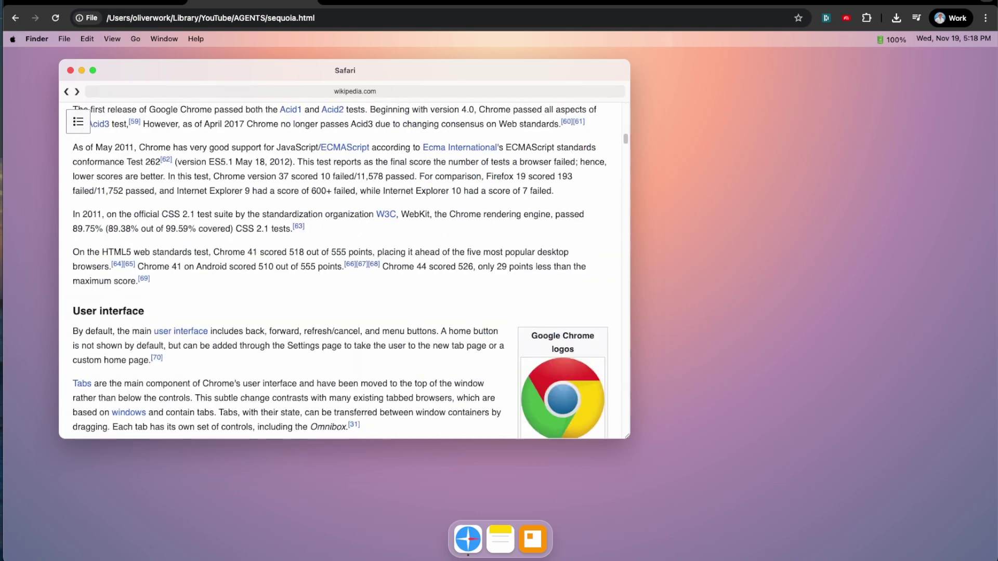
Step: Open the Notes app from the Dock and create a new note reading "grocery list"
{"action": "left_click", "coordinate": [502, 549]}
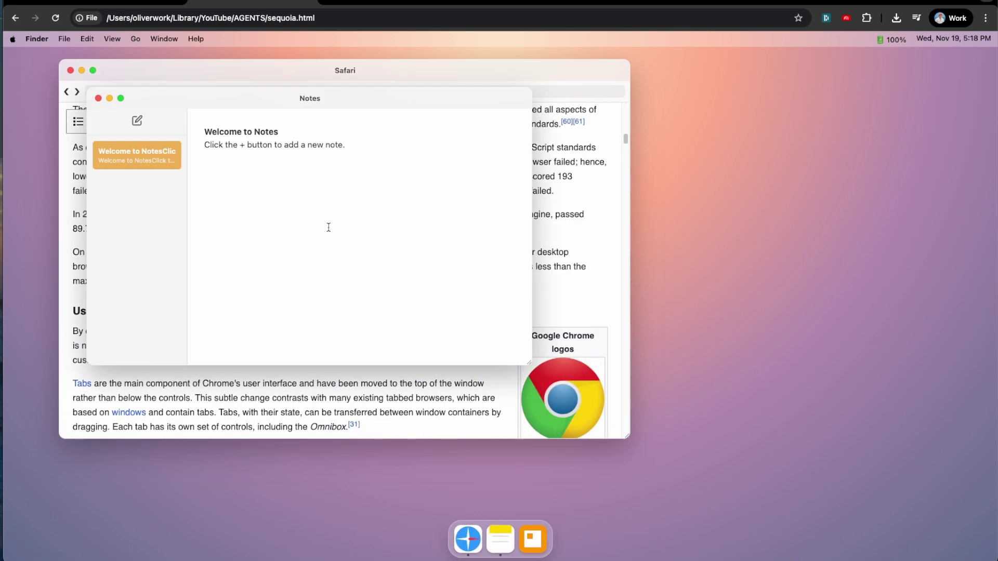
{"action": "left_click", "coordinate": [137, 121]}
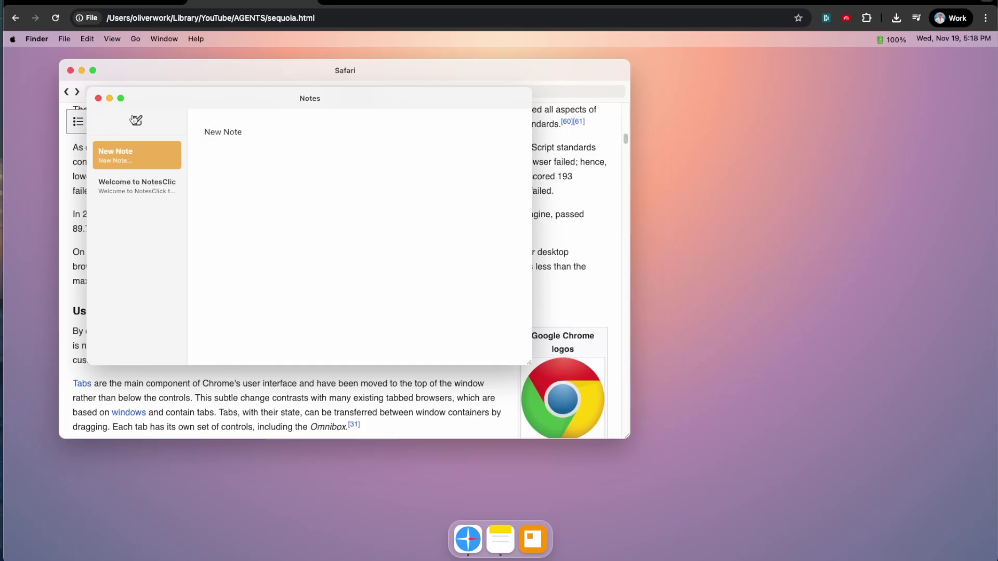
{"action": "triple_click", "coordinate": [260, 135]}
{"action": "type", "text": "grocery list"}
Step: Format all the text of the grocery list note in bold
{"action": "key", "text": "super+a"}
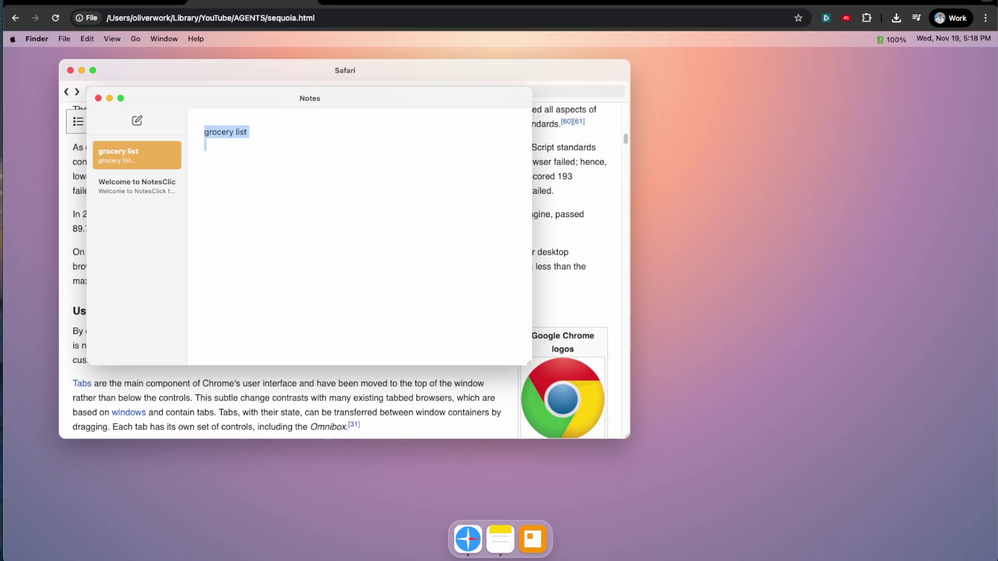
{"action": "key", "text": "super+b"}
{"action": "key", "text": "super+i"}
{"action": "left_click", "coordinate": [252, 118]}
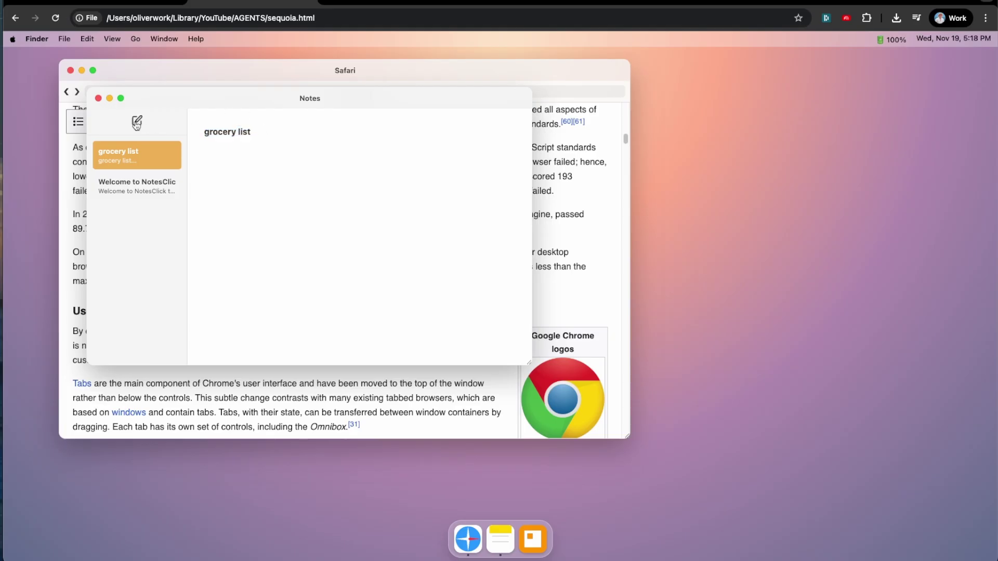
Step: Add four blank notes in Notes, check the Welcome note and reopen the grocery list note
{"action": "left_click", "coordinate": [137, 121]}
{"action": "left_click", "coordinate": [137, 121]}
{"action": "left_click", "coordinate": [137, 121]}
{"action": "left_click", "coordinate": [136, 121]}
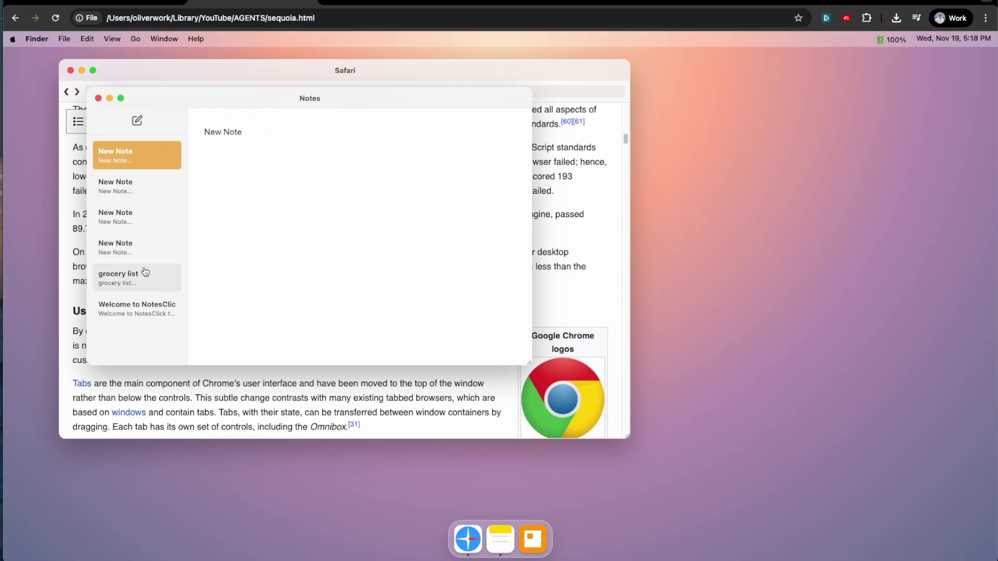
{"action": "right_click", "coordinate": [142, 159]}
{"action": "left_click", "coordinate": [130, 158]}
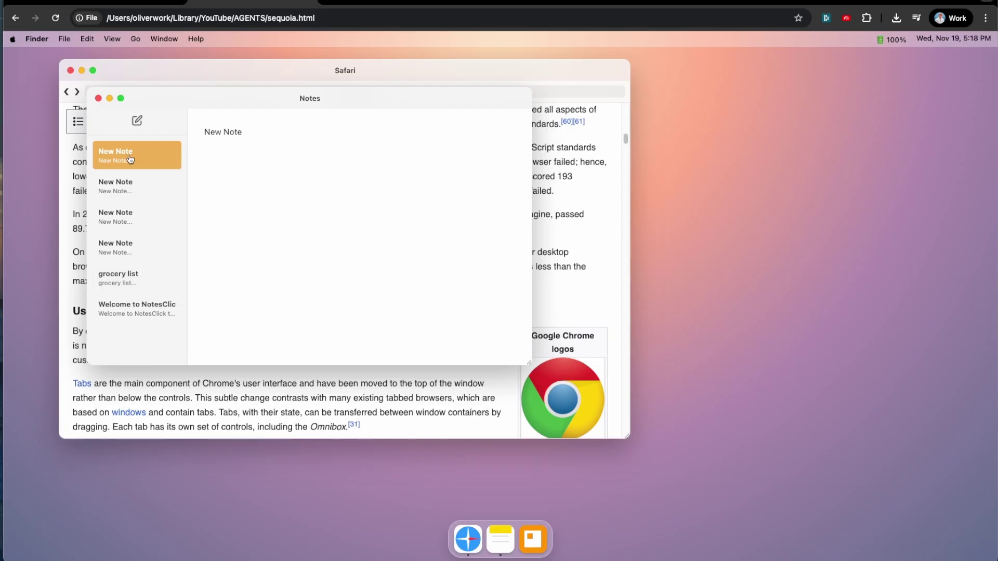
{"action": "left_click", "coordinate": [134, 310]}
{"action": "left_click", "coordinate": [134, 281]}
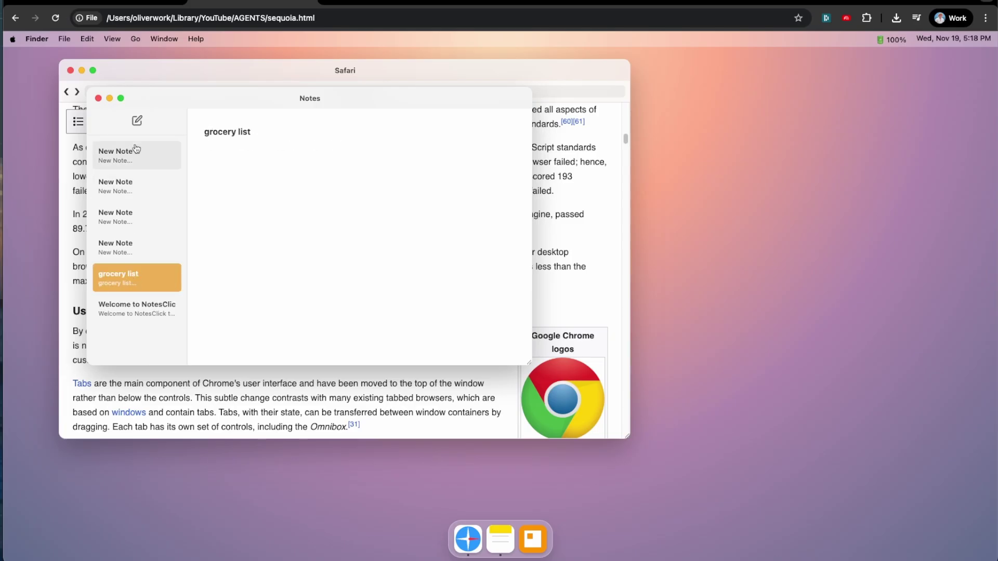
Step: Open the Pages app and test centred alignment on the body text below Project Plan, returning it to left alignment
{"action": "left_click", "coordinate": [534, 539]}
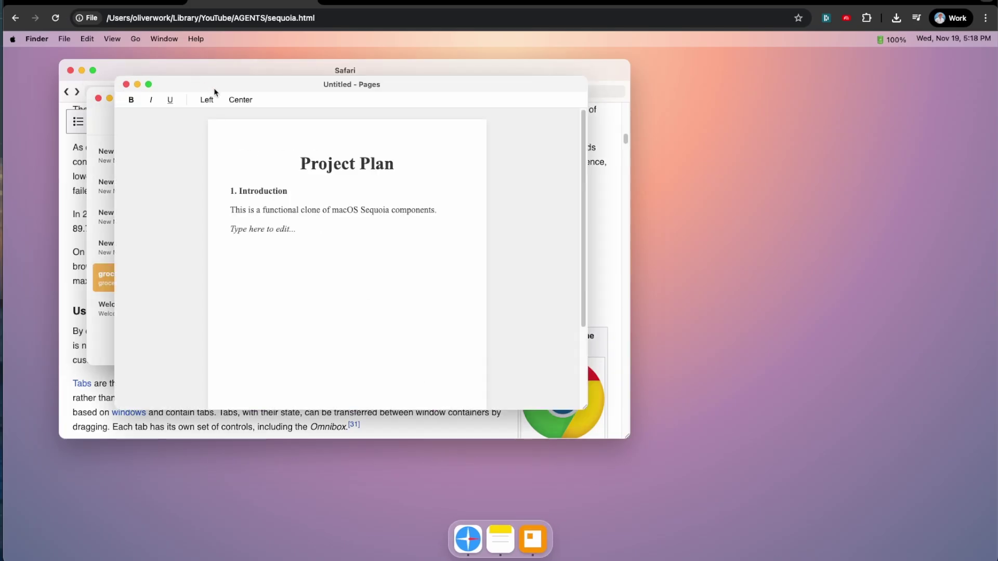
{"action": "key", "text": "super+a"}
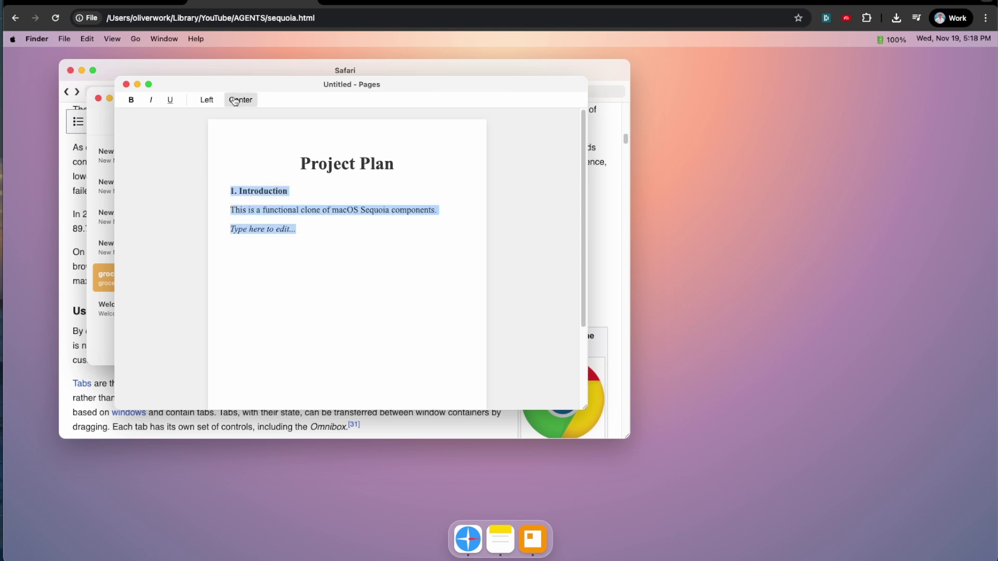
{"action": "left_click", "coordinate": [235, 99]}
{"action": "left_click", "coordinate": [213, 103]}
{"action": "left_click", "coordinate": [240, 100]}
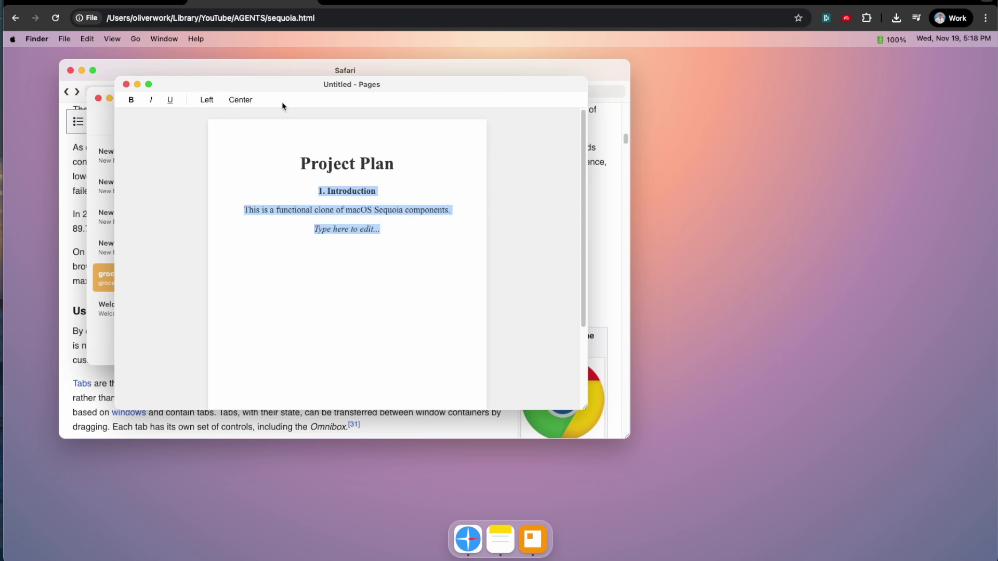
{"action": "left_click", "coordinate": [207, 100]}
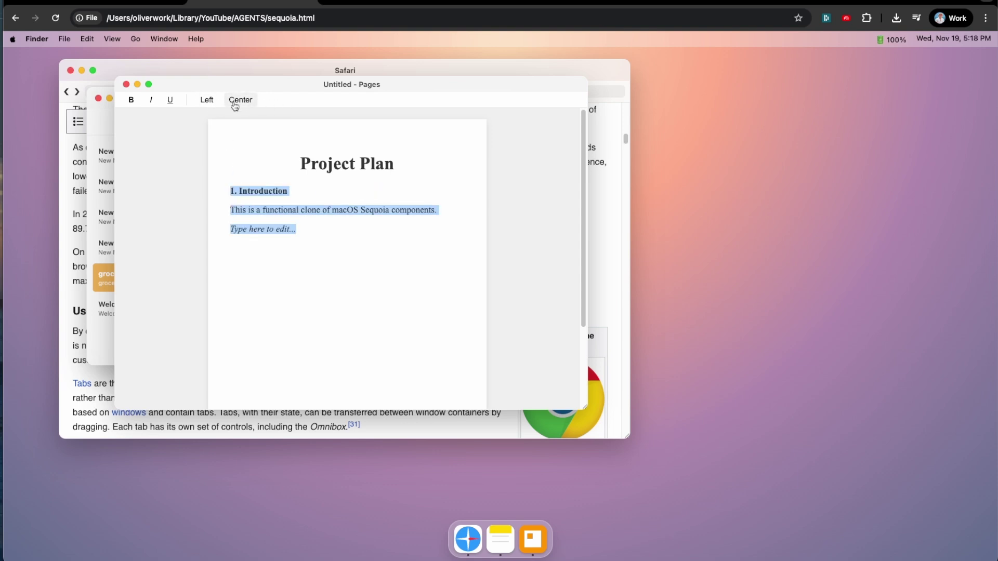
Step: Remove the bold and italic formatting from the body text below the Project Plan title
{"action": "left_click", "coordinate": [170, 102]}
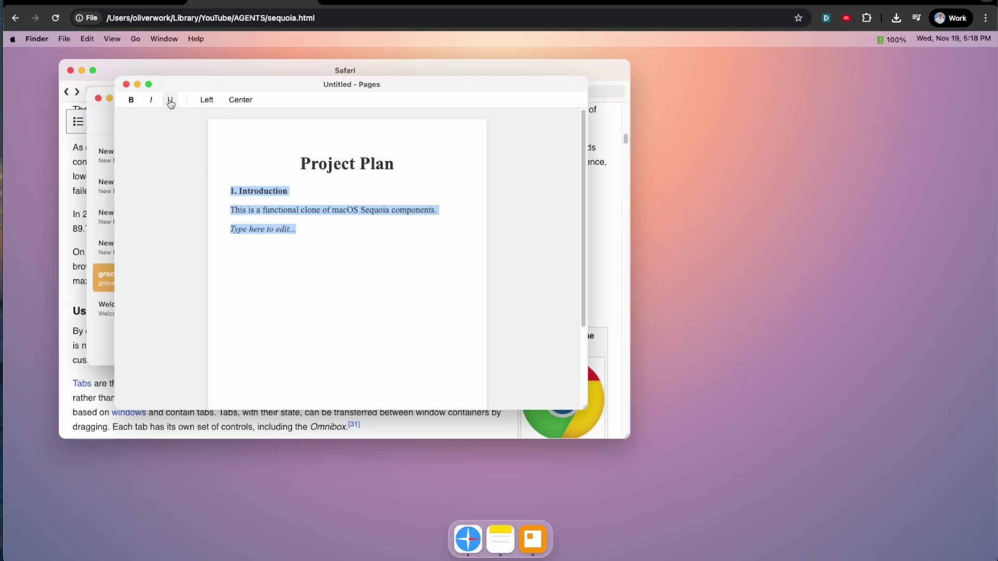
{"action": "left_click", "coordinate": [150, 101]}
{"action": "left_click", "coordinate": [150, 102]}
{"action": "left_click", "coordinate": [130, 102]}
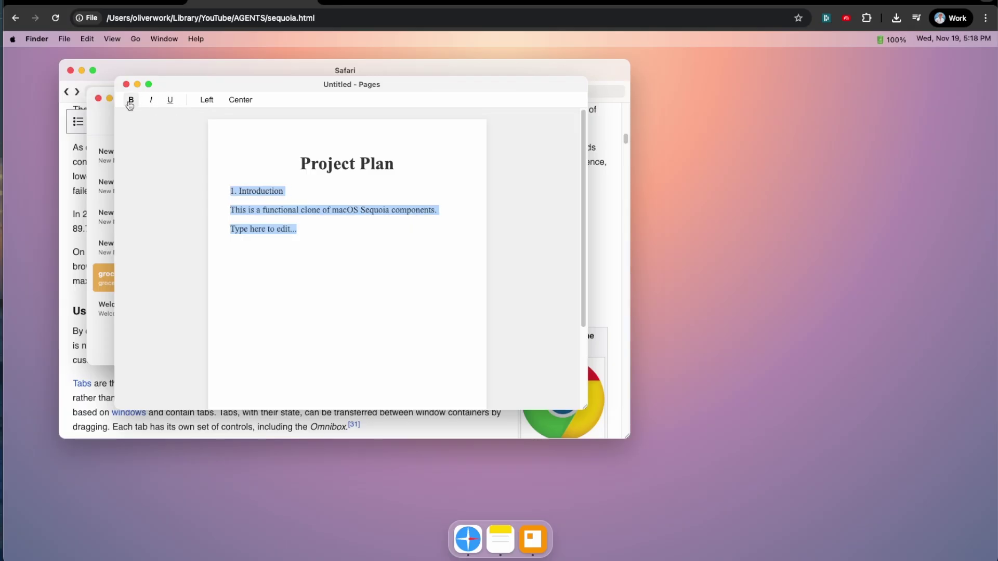
{"action": "left_click", "coordinate": [323, 239]}
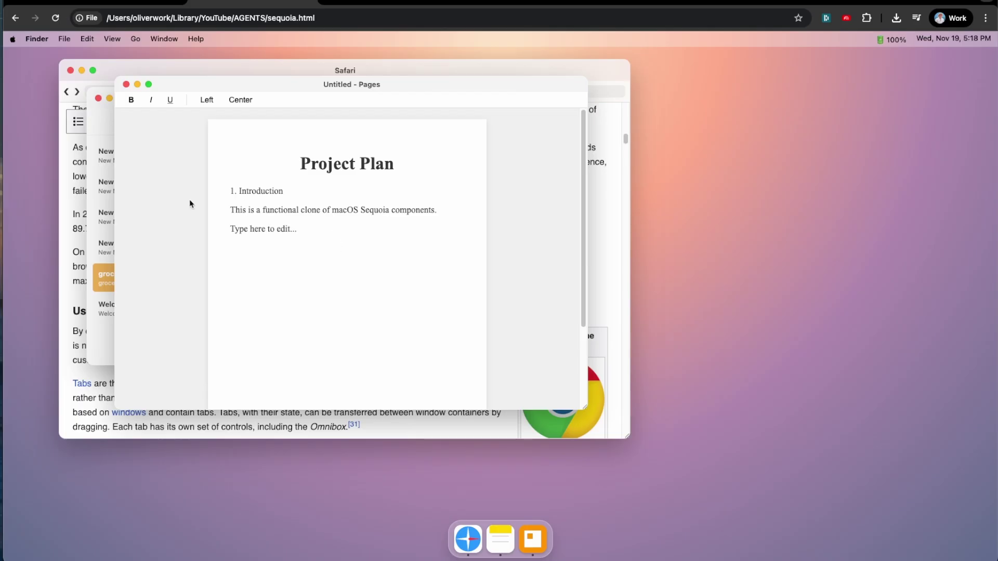
Step: Rearrange the desktop clone's windows, moving Notes to the desktop's lower-left area and Pages over the right part of the Safari window
{"action": "left_click_drag", "start_coordinate": [169, 80], "coordinate": [167, 81]}
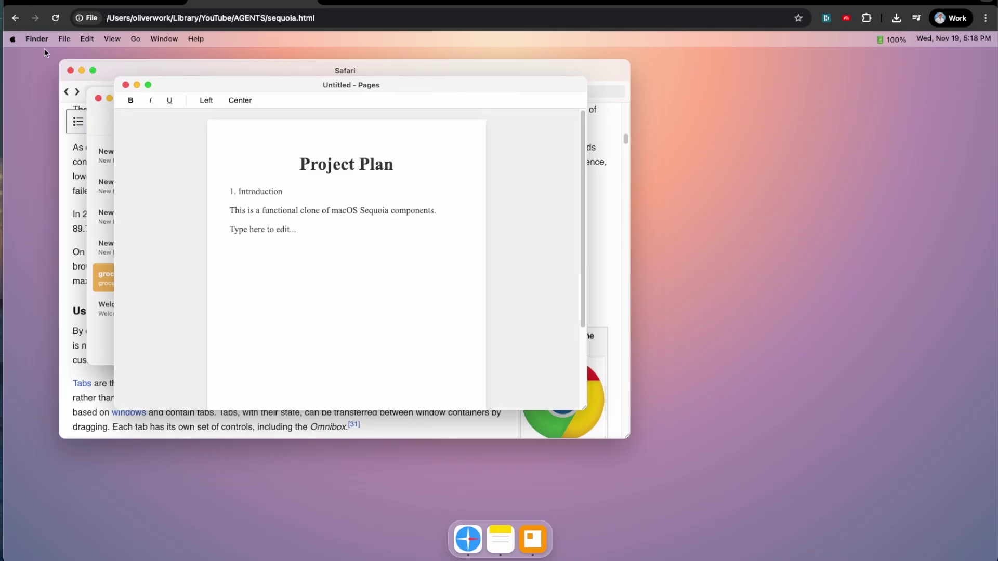
{"action": "left_click_drag", "start_coordinate": [239, 83], "coordinate": [504, 90]}
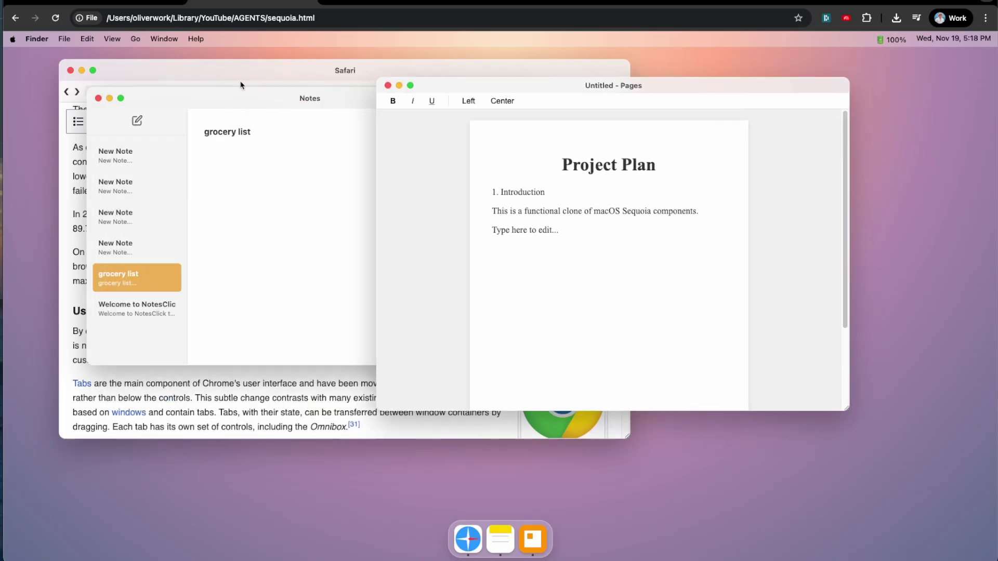
{"action": "left_click_drag", "start_coordinate": [240, 85], "coordinate": [194, 263]}
{"action": "left_click", "coordinate": [564, 82]}
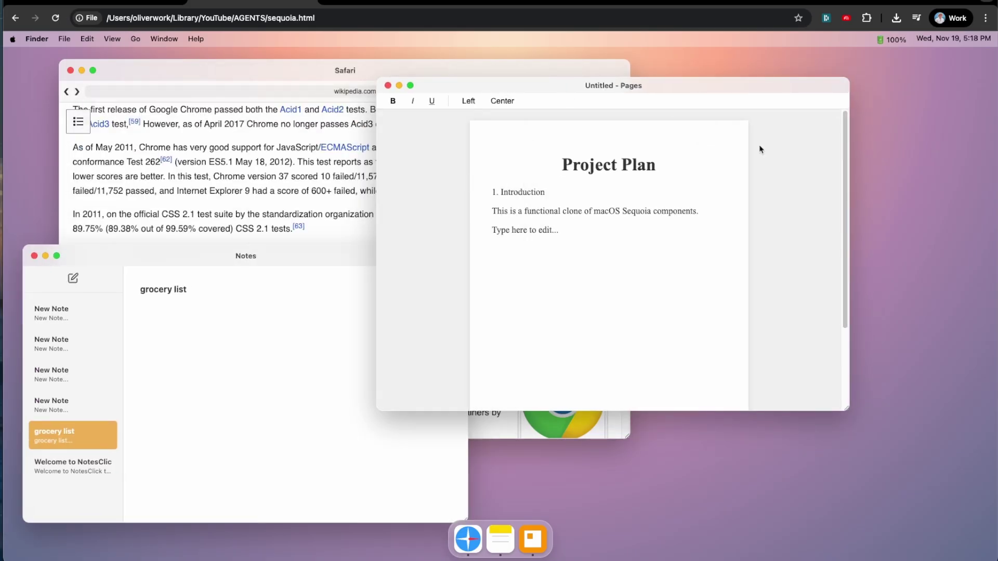
{"action": "left_click_drag", "start_coordinate": [707, 94], "coordinate": [827, 115]}
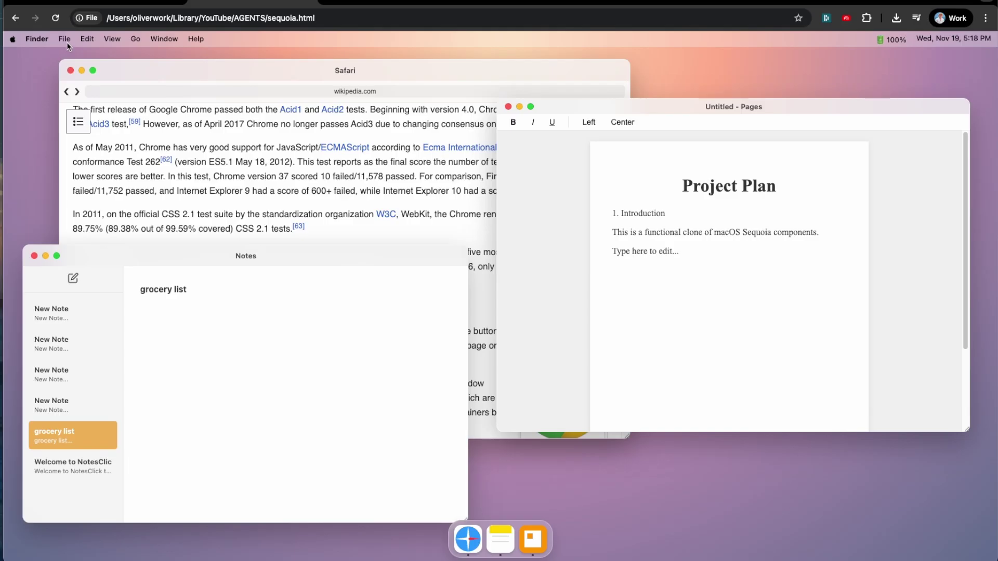
{"action": "left_click_drag", "start_coordinate": [613, 111], "coordinate": [385, 108]}
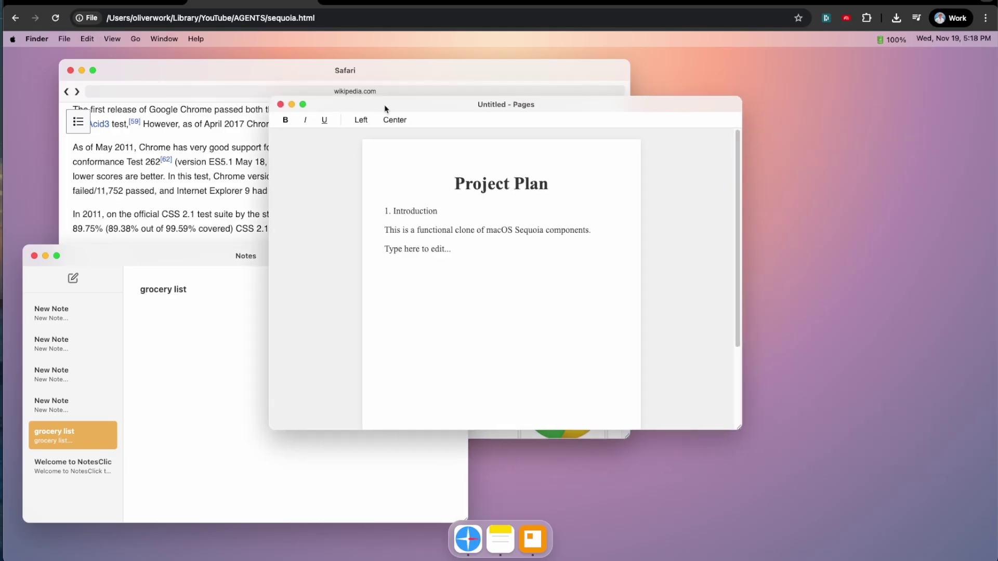
{"action": "left_click_drag", "start_coordinate": [488, 102], "coordinate": [622, 109]}
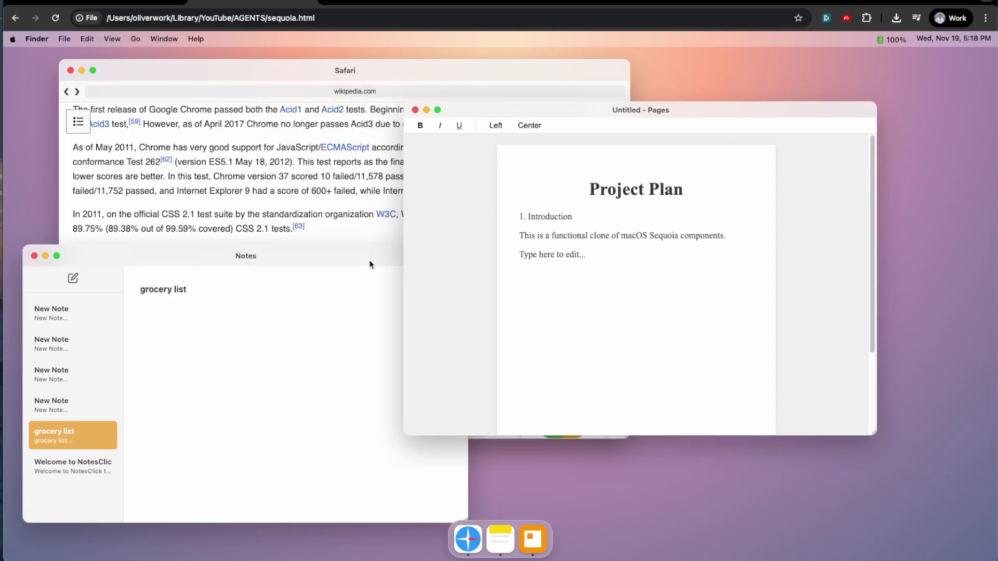
{"action": "left_click_drag", "start_coordinate": [562, 121], "coordinate": [573, 169]}
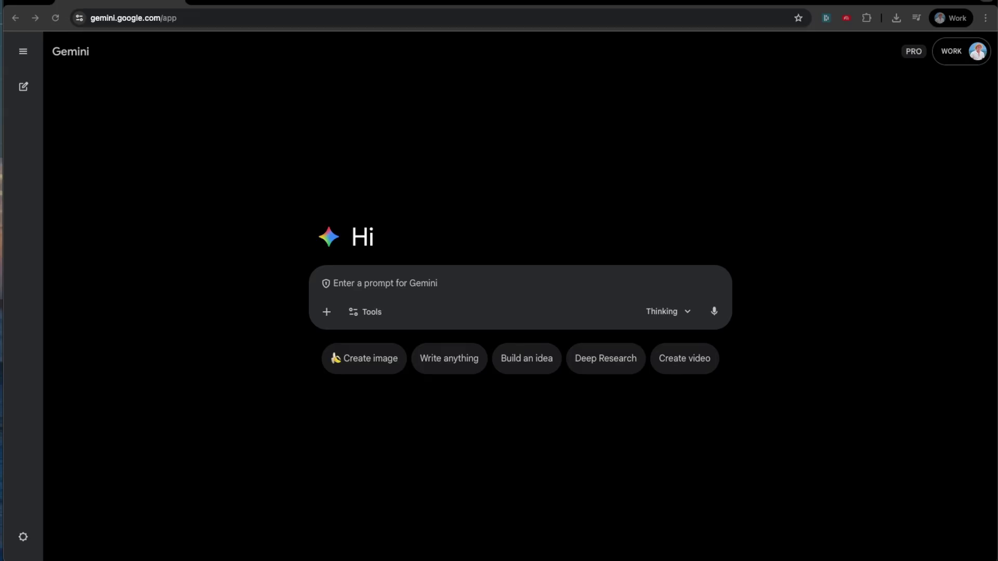
Step: Attach Cats Hiding.jpeg to a new Gemini prompt and view the photo in an enlarged preview window, closing it when done
{"action": "left_click_drag", "start_coordinate": [995, 172], "coordinate": [504, 286]}
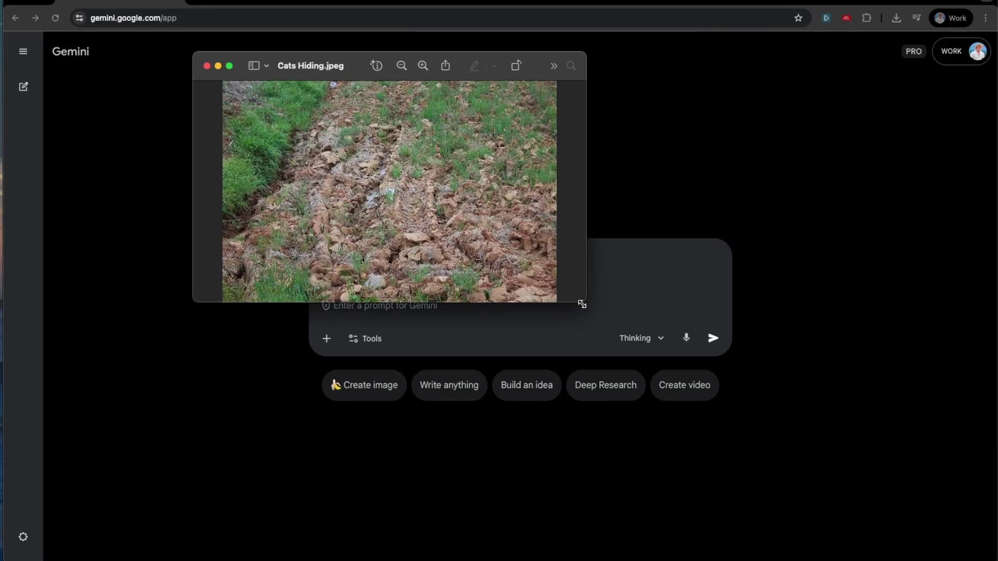
{"action": "left_click_drag", "start_coordinate": [582, 304], "coordinate": [952, 460]}
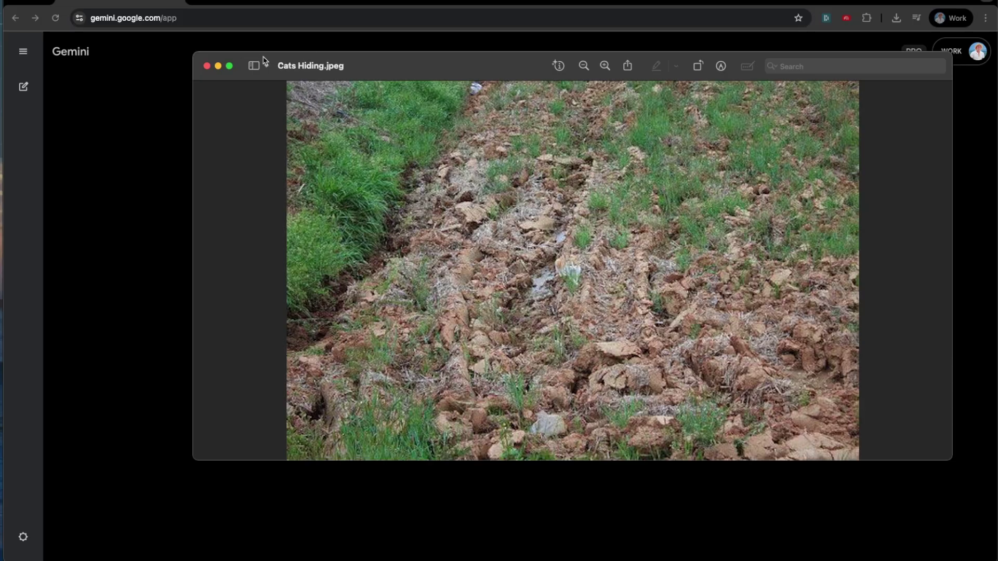
{"action": "left_click", "coordinate": [207, 66]}
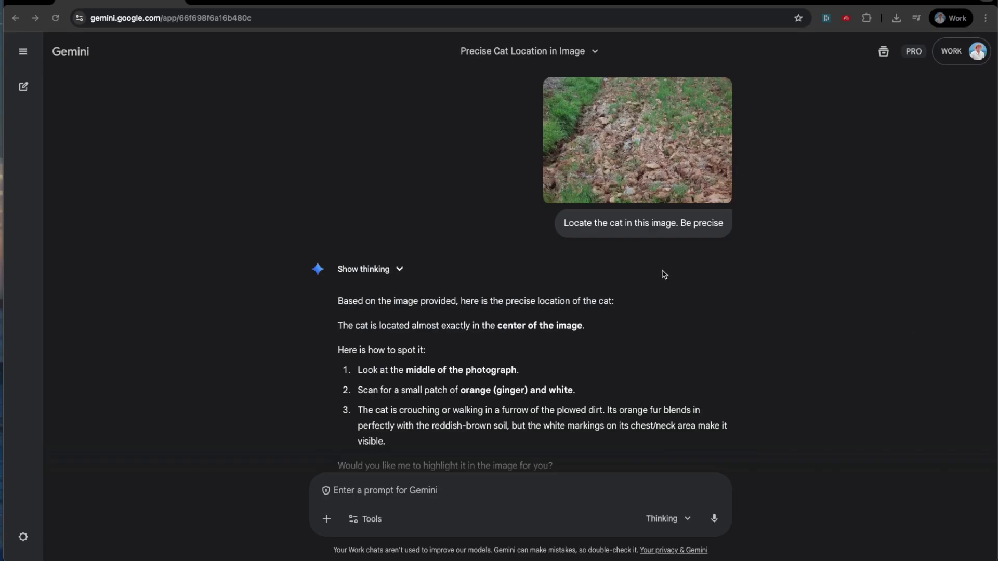
Step: Read Gemini's answer about the cat's location, including its list of hints for spotting it
{"action": "left_click_drag", "start_coordinate": [334, 325], "coordinate": [387, 326]}
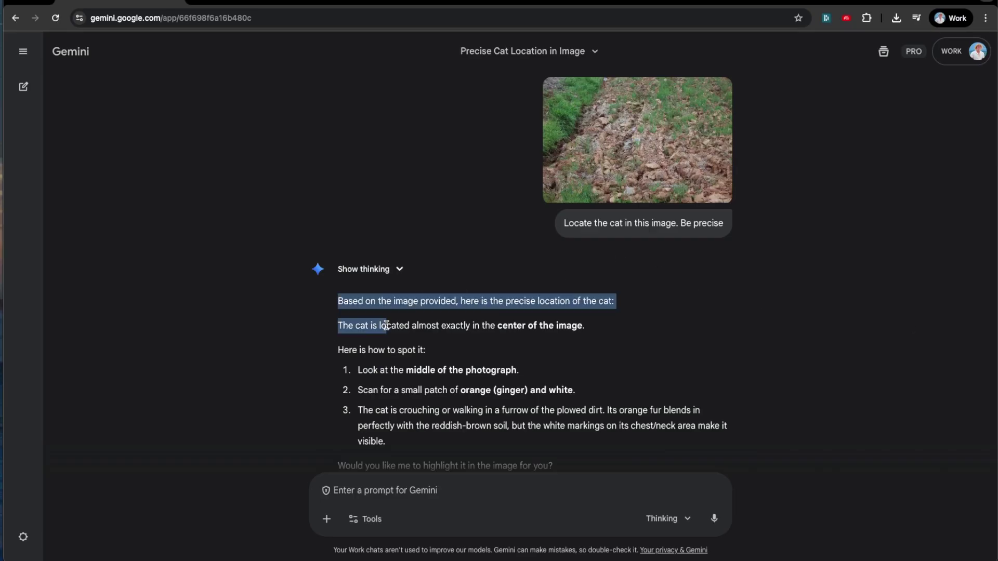
{"action": "left_click", "coordinate": [389, 326]}
{"action": "scroll", "coordinate": [472, 329], "scroll_direction": "down", "scroll_amount": 1}
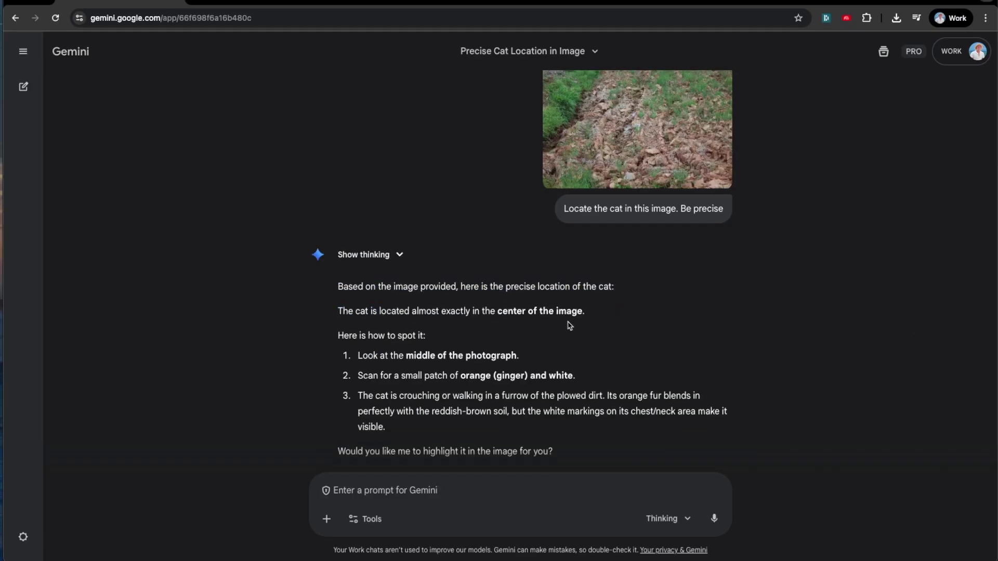
{"action": "left_click_drag", "start_coordinate": [358, 347], "coordinate": [520, 349]}
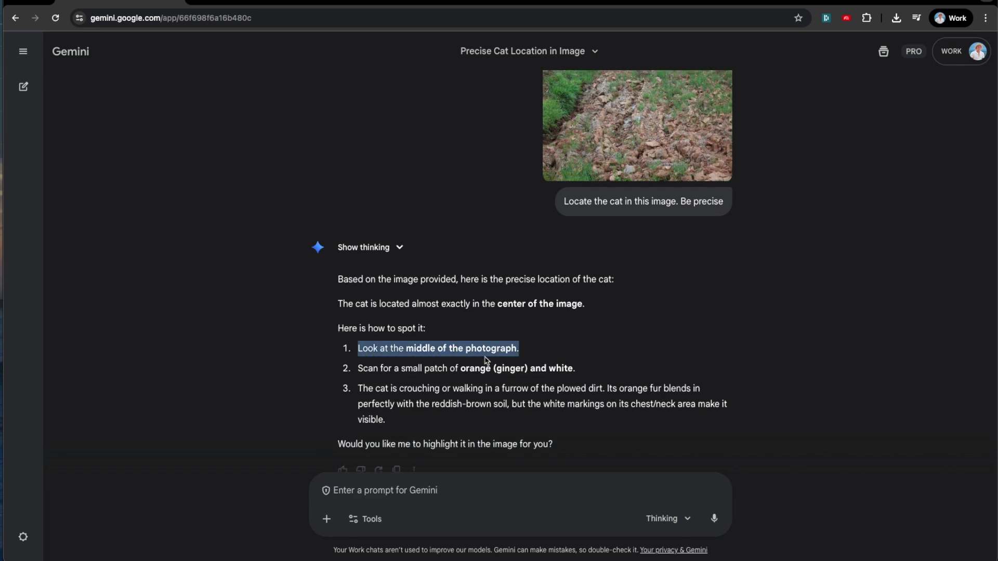
{"action": "left_click", "coordinate": [540, 351]}
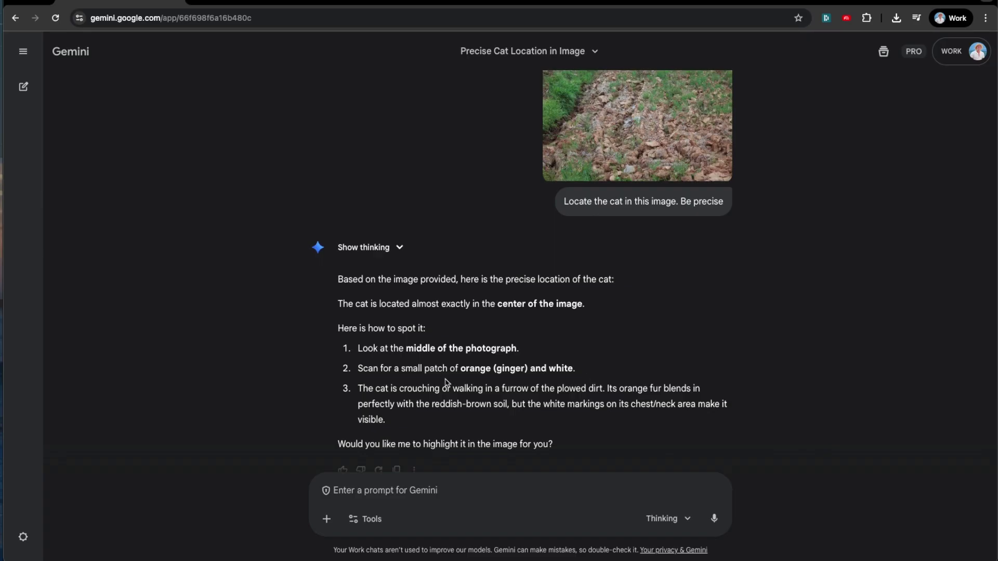
{"action": "scroll", "coordinate": [362, 384], "scroll_direction": "down", "scroll_amount": 1}
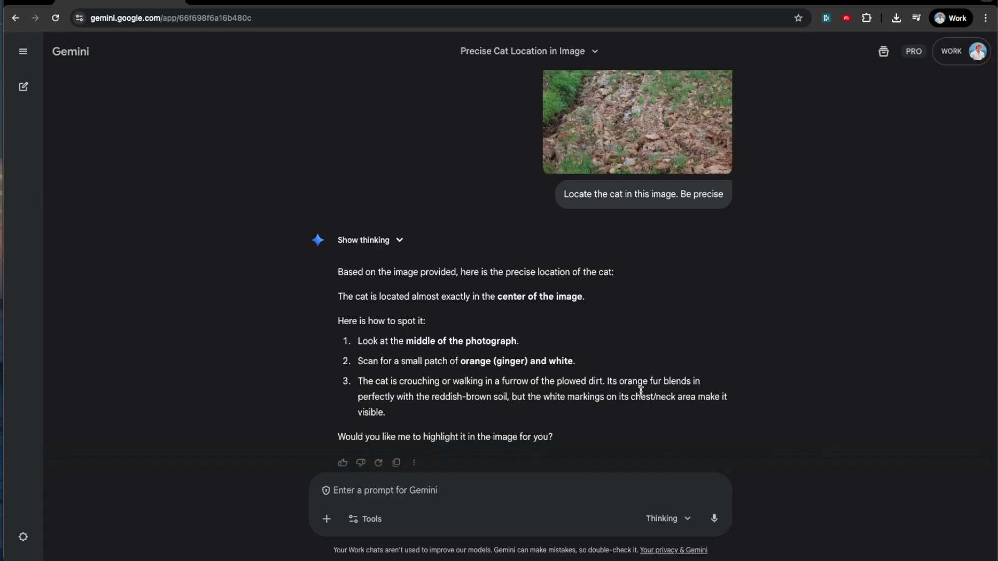
{"action": "scroll", "coordinate": [450, 398], "scroll_direction": "down", "scroll_amount": 1}
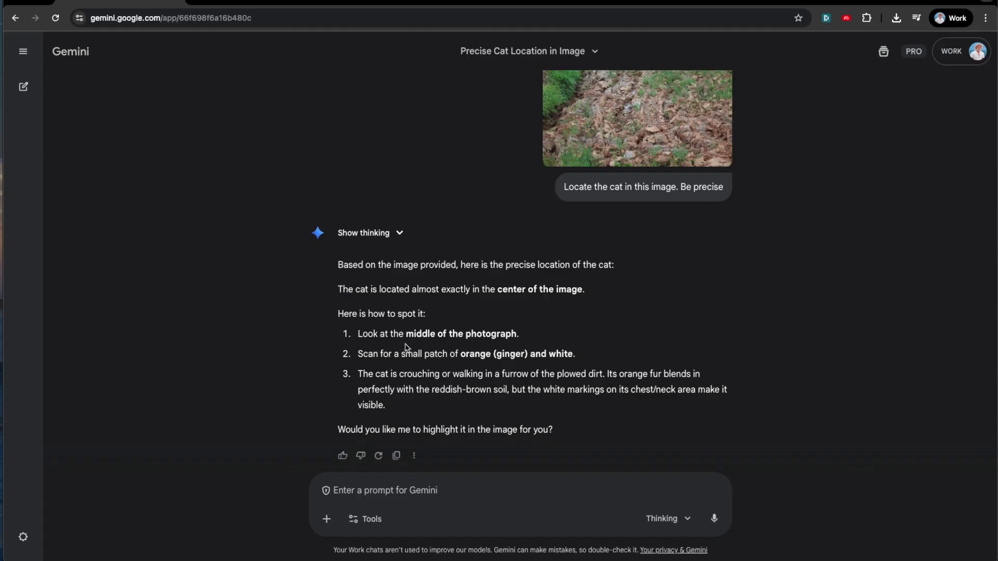
Step: Examine the middle of the attached field photo at high magnification to check the described cat location, and close the image
{"action": "scroll", "coordinate": [450, 358], "scroll_direction": "up", "scroll_amount": 2}
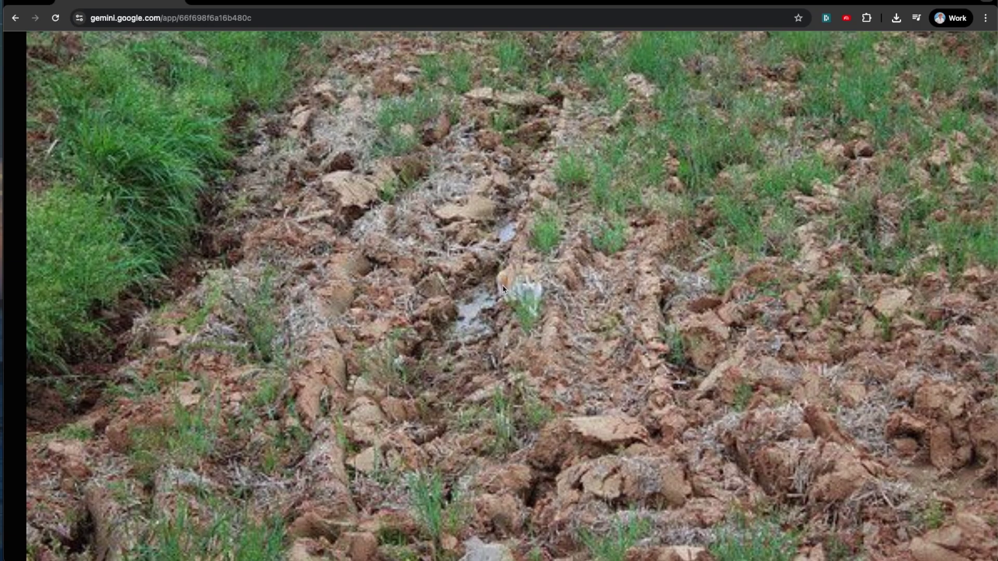
{"action": "scroll", "coordinate": [502, 288], "scroll_direction": "down", "scroll_amount": 5}
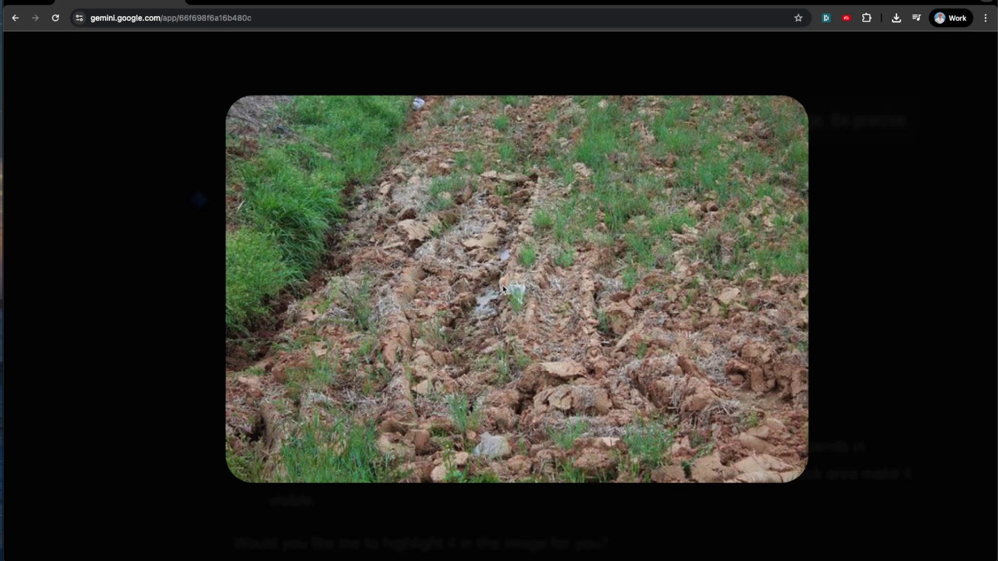
{"action": "left_click", "coordinate": [872, 211]}
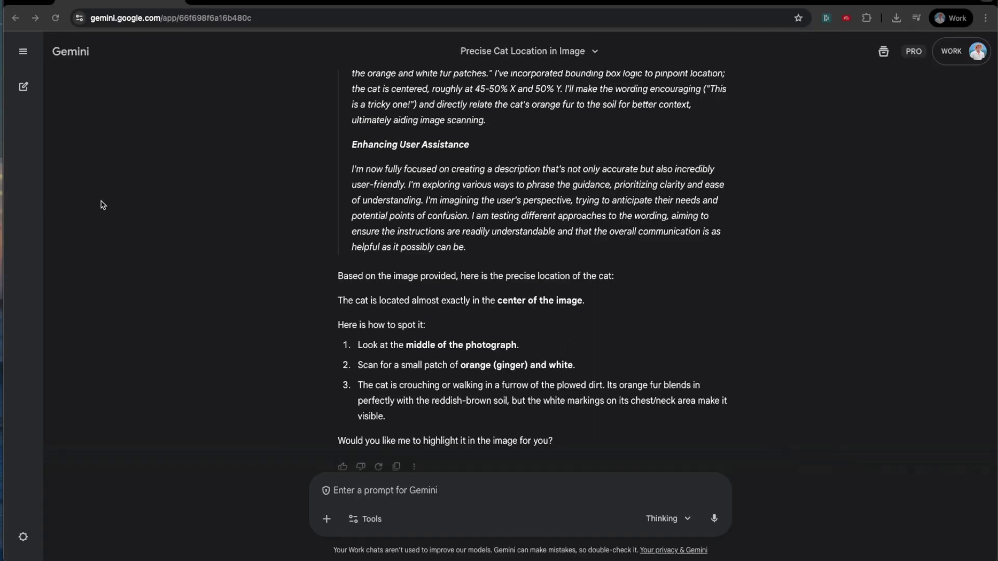
Step: In a new Gemini chat, enter a prompt for a single-file HTML Adobe Premiere Pro clone with multi-track timeline, preview, trimming, text overlays and dark UI
{"action": "left_click", "coordinate": [75, 56]}
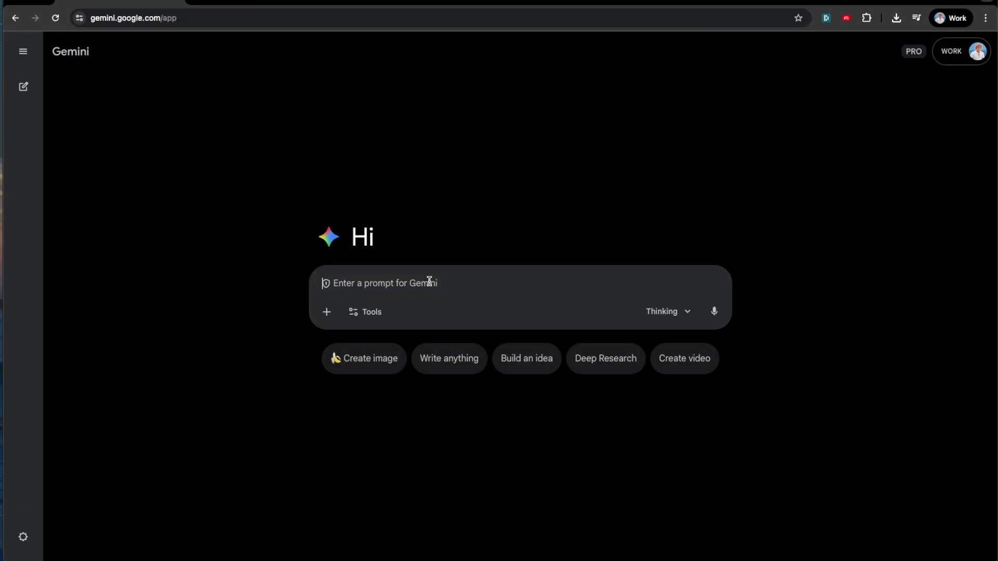
{"action": "type", "text": "Create a clone of Adobe Premiere Pro. Include a timeline with multiple tracks, a preview window, a trimming tool, and the ability to add text overlays. Use a dark UI theme. Put it in a single HTML file"}
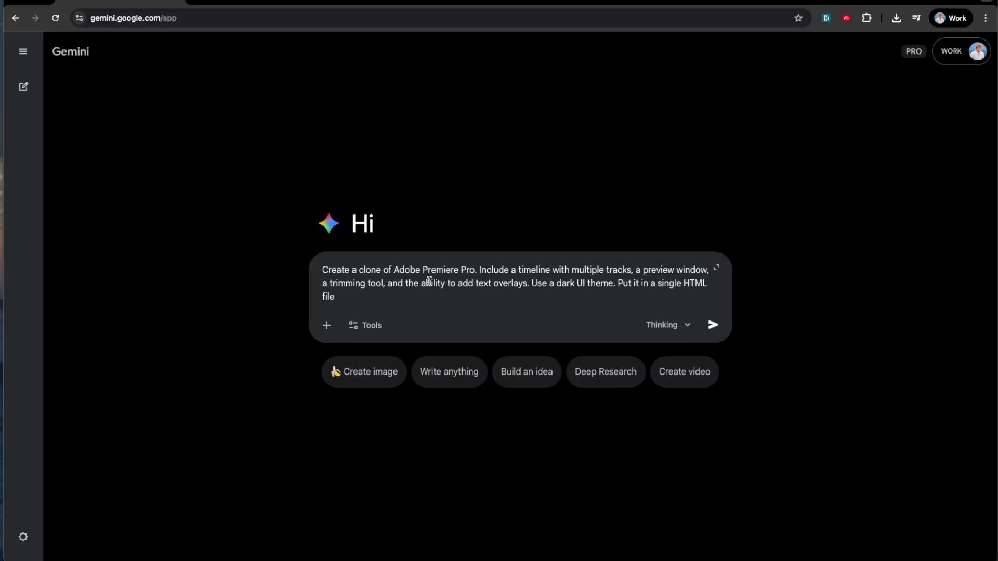
{"action": "left_click_drag", "start_coordinate": [394, 269], "coordinate": [474, 272]}
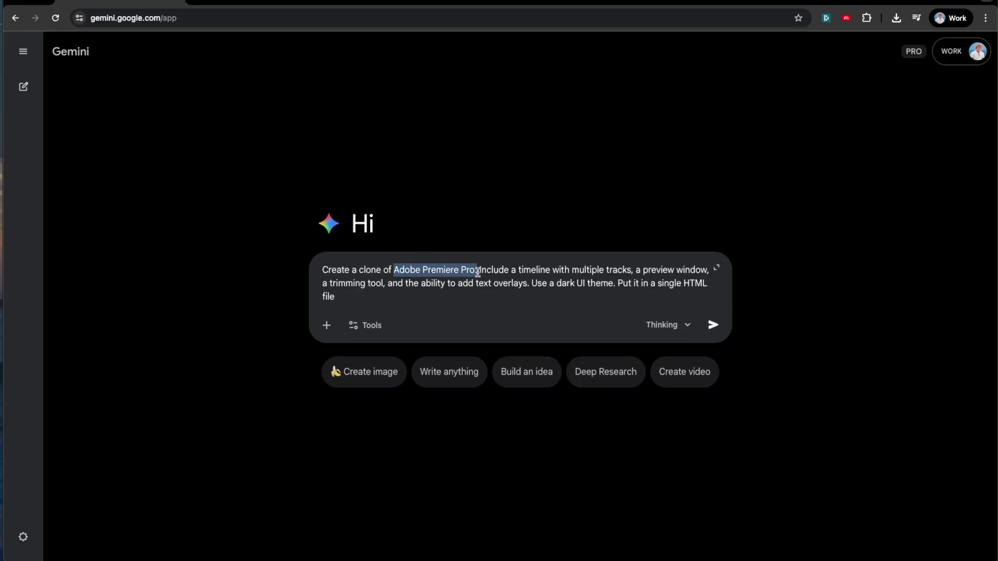
{"action": "left_click", "coordinate": [478, 271]}
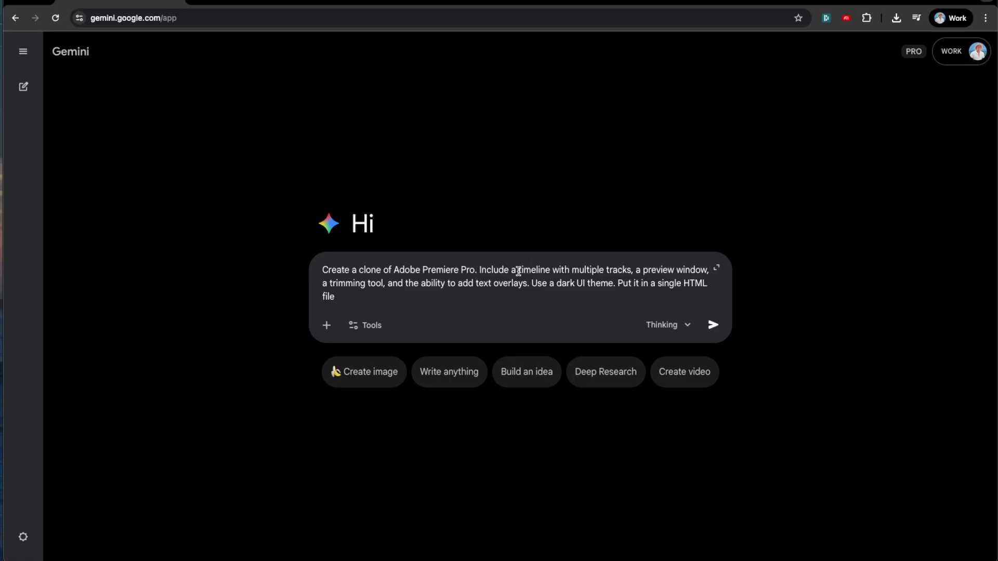
Step: Review the prompt's requirements on the timeline, preview window, trimming tool, text overlays and dark UI theme
{"action": "left_click_drag", "start_coordinate": [518, 271], "coordinate": [441, 292]}
{"action": "left_click", "coordinate": [633, 269]}
{"action": "left_click", "coordinate": [391, 286]}
{"action": "left_click", "coordinate": [462, 287]}
{"action": "left_click_drag", "start_coordinate": [528, 284], "coordinate": [458, 285]}
{"action": "left_click", "coordinate": [537, 286]}
{"action": "left_click_drag", "start_coordinate": [573, 286], "coordinate": [585, 286]}
{"action": "left_click", "coordinate": [595, 286]}
Step: Check the selected model and the available tools, and send the Premiere Pro clone prompt to Gemini
{"action": "left_click", "coordinate": [681, 324]}
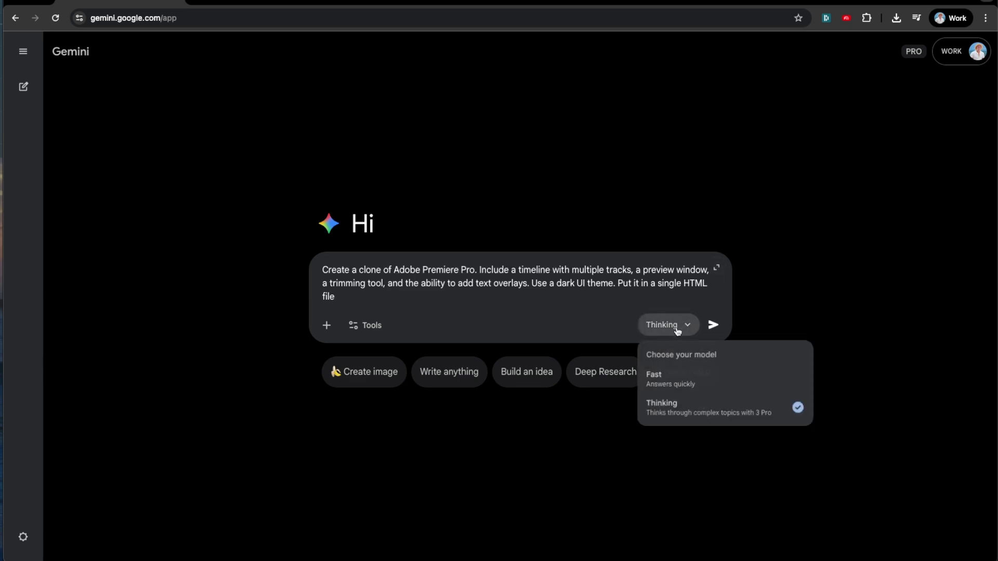
{"action": "left_click", "coordinate": [355, 327]}
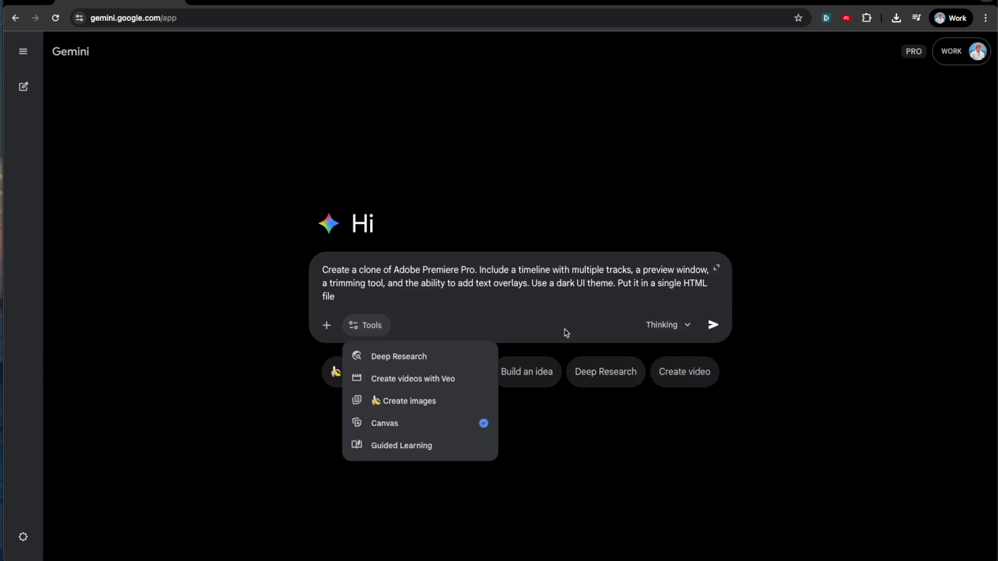
{"action": "left_click", "coordinate": [712, 325]}
{"action": "left_click", "coordinate": [713, 325]}
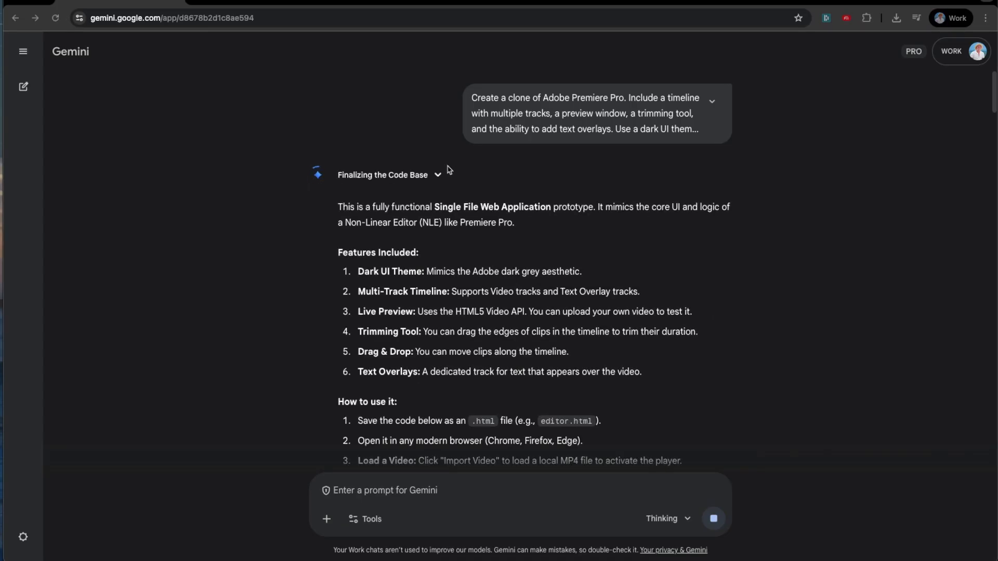
Step: Expand Gemini's thinking for the Premiere Pro clone and read its sections on core features and UI elements
{"action": "left_click", "coordinate": [441, 173]}
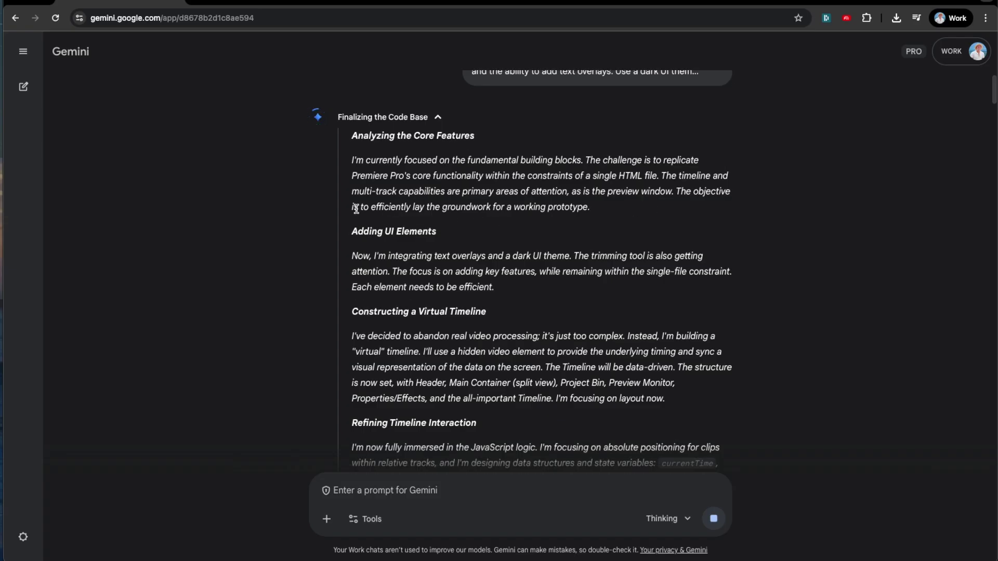
{"action": "scroll", "coordinate": [494, 239], "scroll_direction": "down", "scroll_amount": 1}
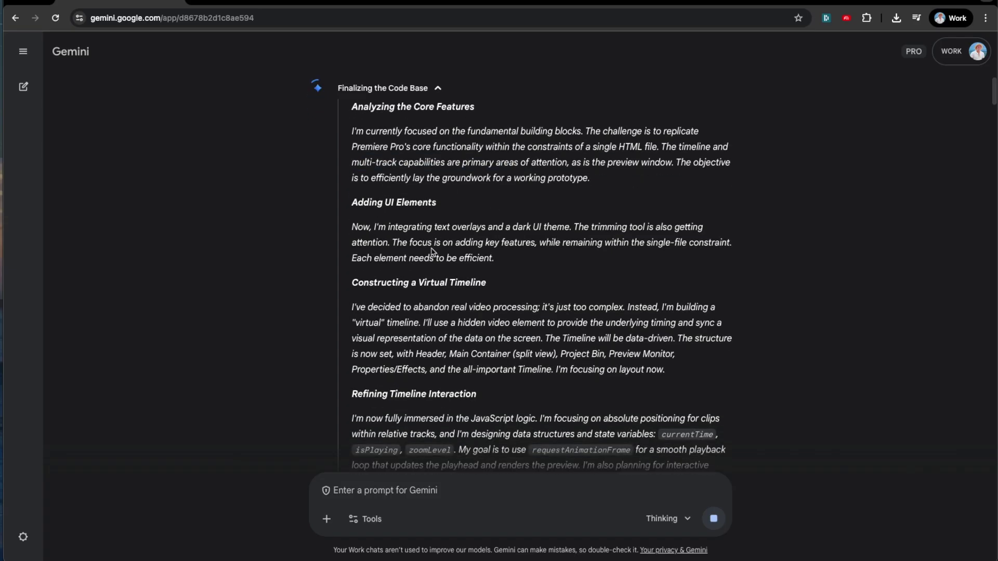
{"action": "left_click_drag", "start_coordinate": [427, 234], "coordinate": [650, 234]}
{"action": "left_click", "coordinate": [607, 242]}
{"action": "left_click", "coordinate": [586, 238]}
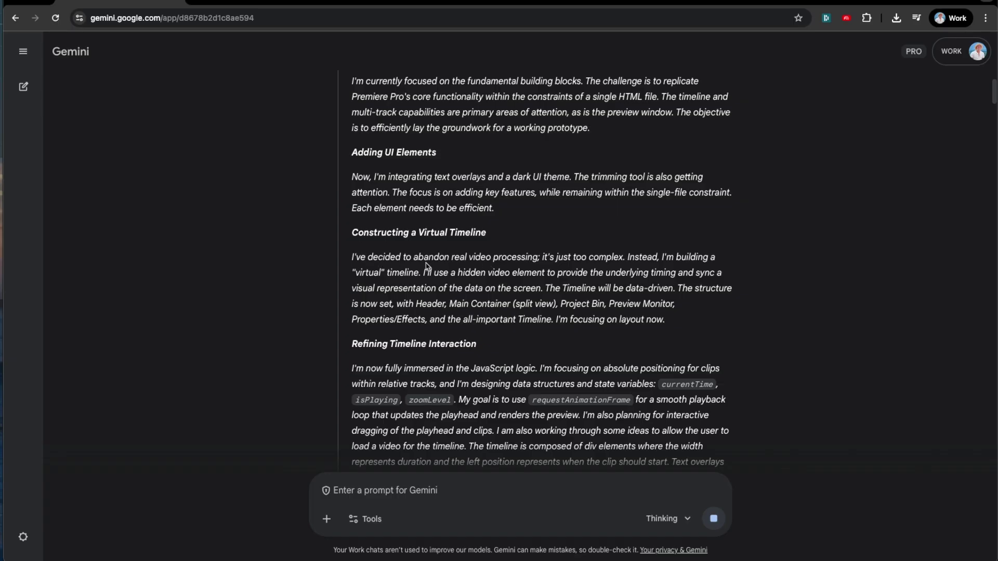
Step: Read Gemini's reasoning on the virtual timeline, timeline interaction, UI element design and timeline controls
{"action": "left_click_drag", "start_coordinate": [541, 257], "coordinate": [609, 269]}
{"action": "left_click", "coordinate": [610, 269]}
{"action": "left_click_drag", "start_coordinate": [356, 275], "coordinate": [673, 256]}
{"action": "left_click", "coordinate": [409, 272]}
{"action": "left_click", "coordinate": [673, 257]}
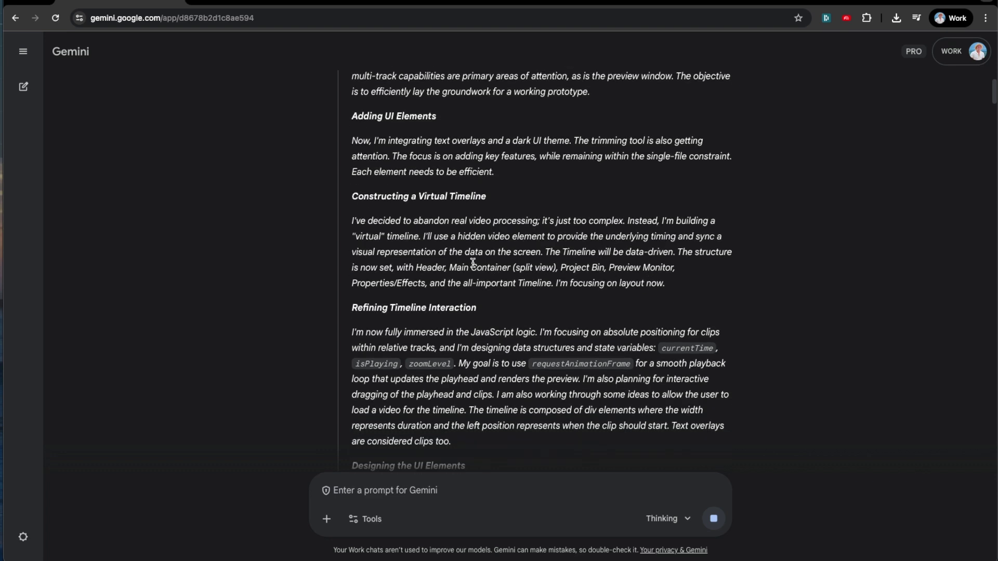
{"action": "scroll", "coordinate": [555, 254], "scroll_direction": "down", "scroll_amount": 3}
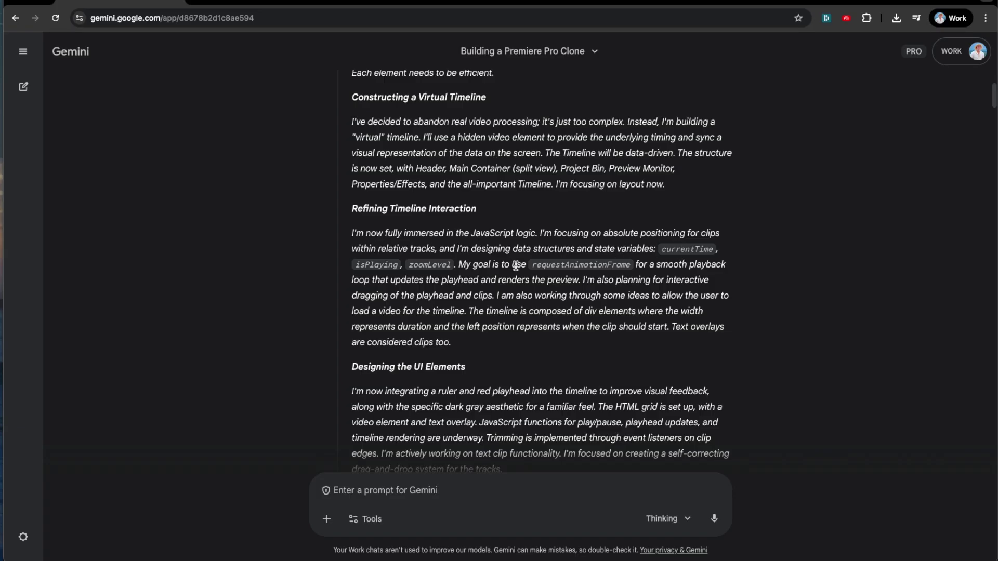
{"action": "scroll", "coordinate": [515, 265], "scroll_direction": "down", "scroll_amount": 4}
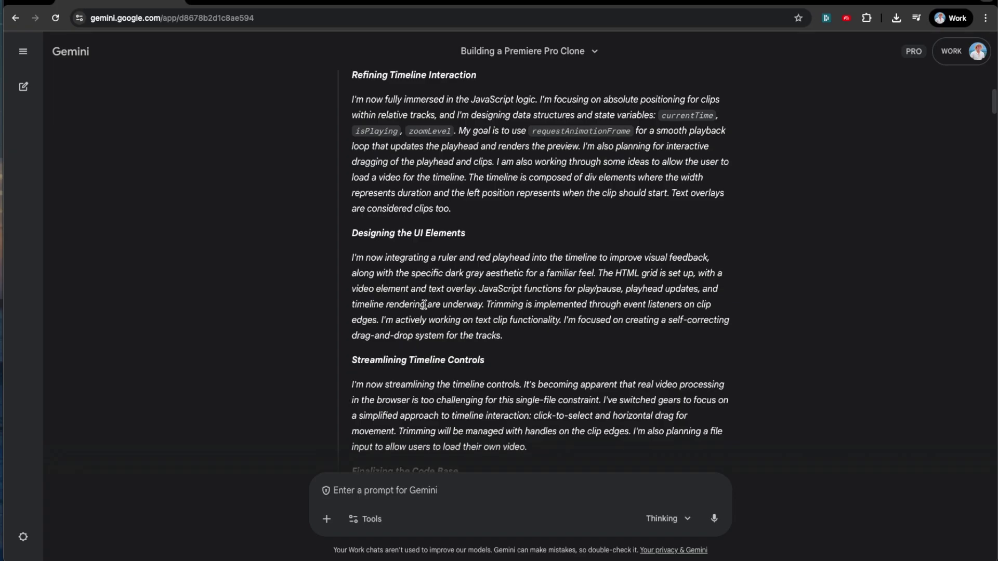
{"action": "scroll", "coordinate": [424, 305], "scroll_direction": "down", "scroll_amount": 10}
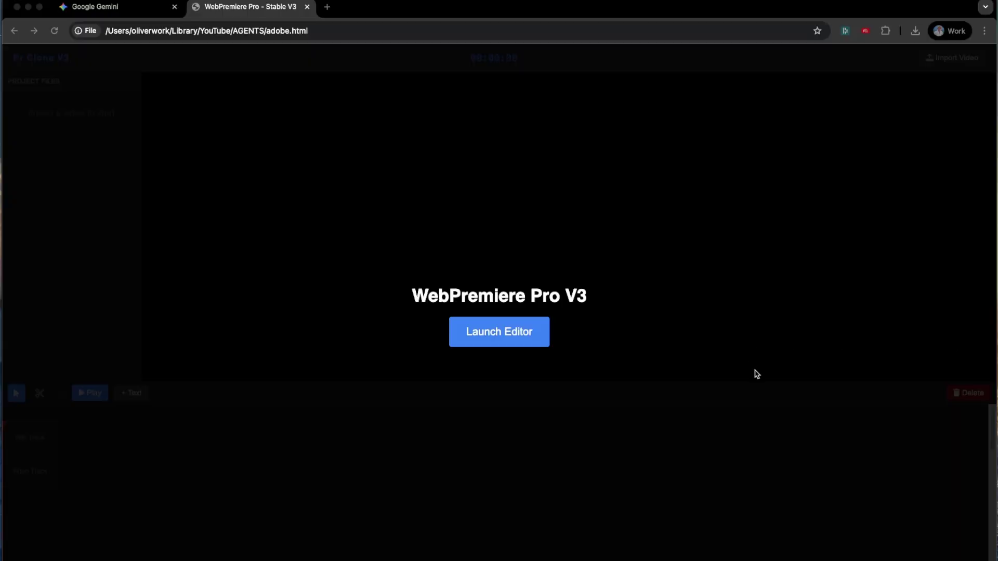
Step: Launch the WebPremiere Pro V3 editor from the generated adobe.html page
{"action": "left_click", "coordinate": [406, 302]}
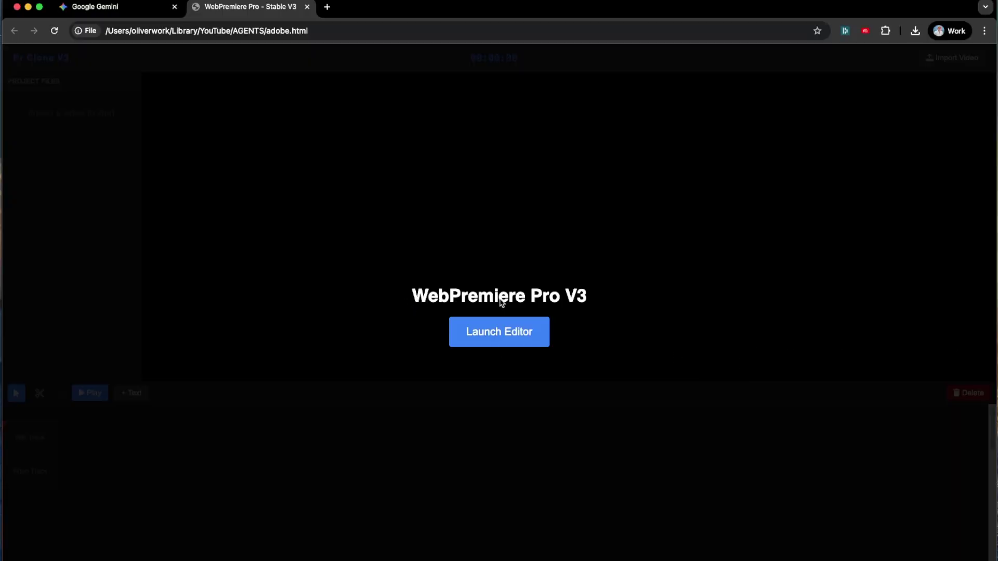
{"action": "left_click", "coordinate": [515, 340]}
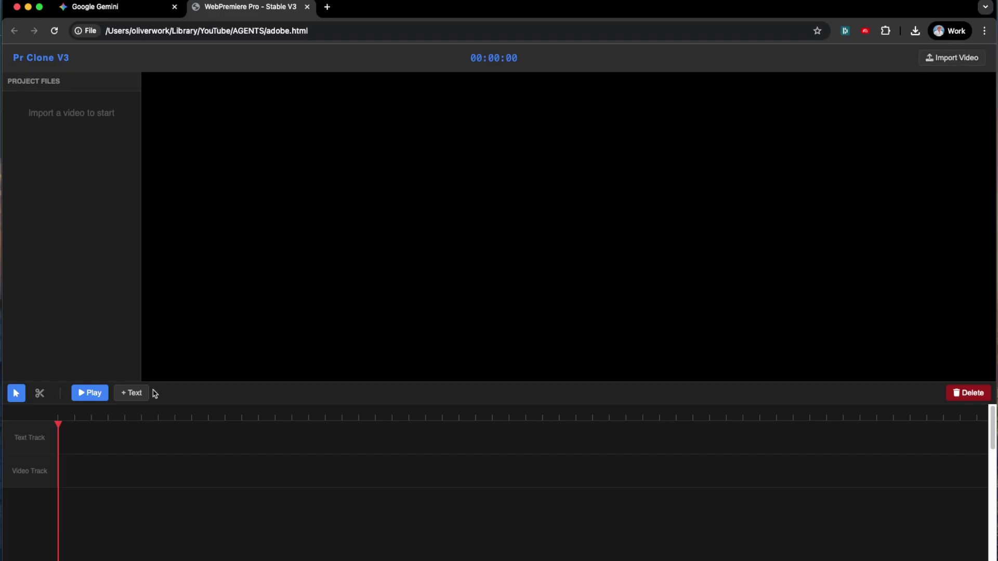
Step: Import the ssstwitter.com MP4 video from the Downloads folder and add it to the video track
{"action": "left_click", "coordinate": [40, 396]}
{"action": "left_click", "coordinate": [14, 394]}
{"action": "left_click", "coordinate": [966, 58]}
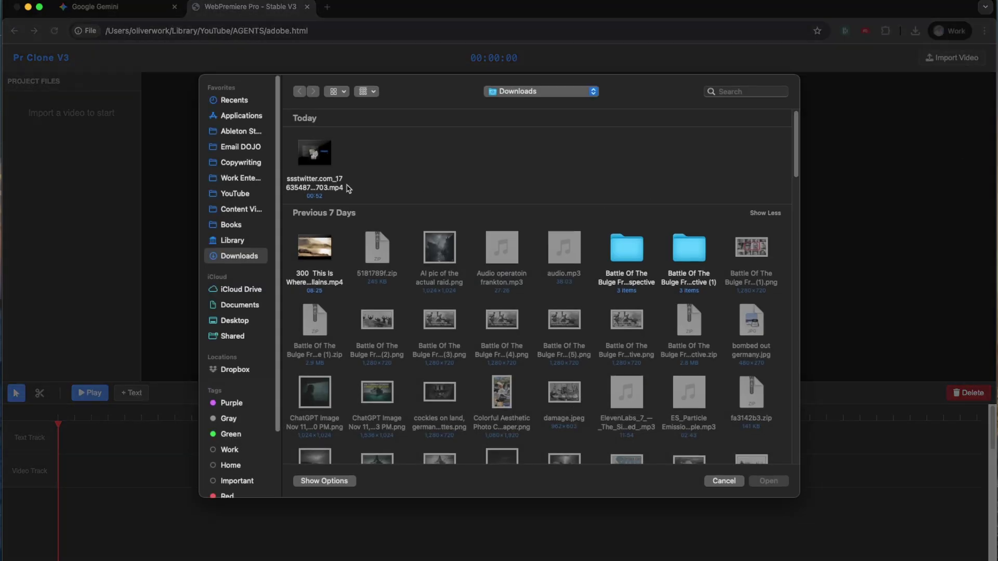
{"action": "double_click", "coordinate": [315, 156]}
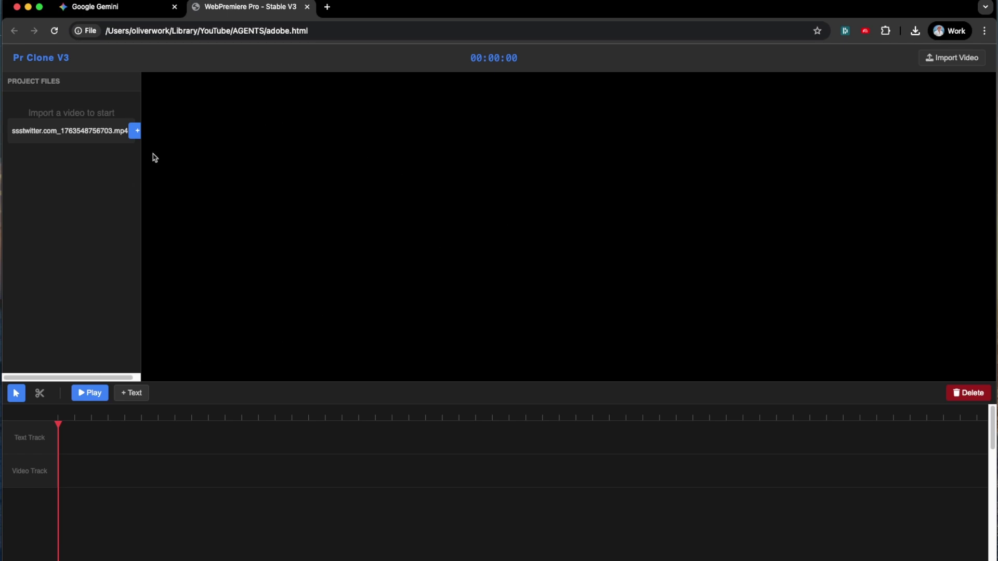
{"action": "left_click", "coordinate": [136, 131]}
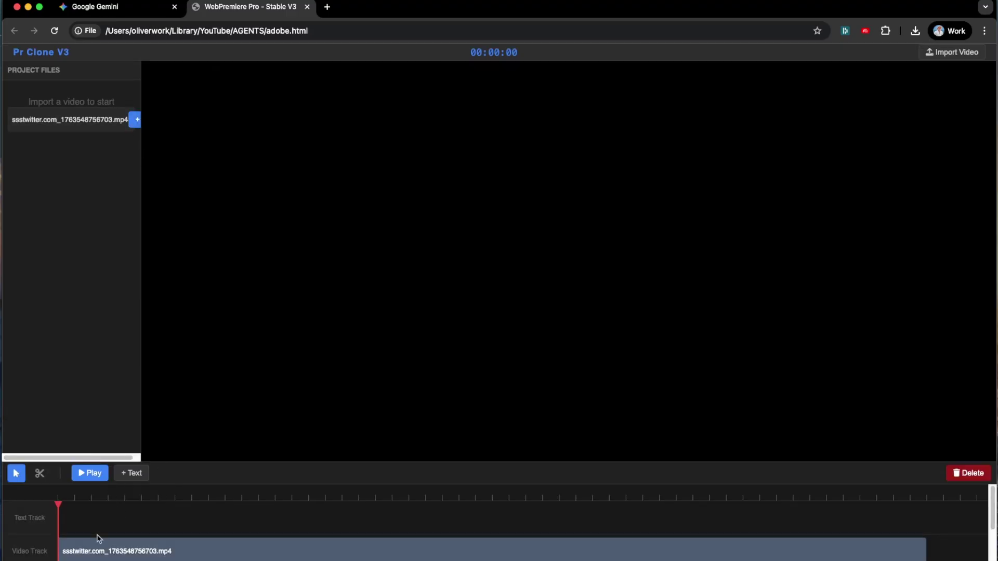
Step: Play the imported video and scrub to several points along the timeline to test playback in the preview
{"action": "left_click", "coordinate": [98, 474]}
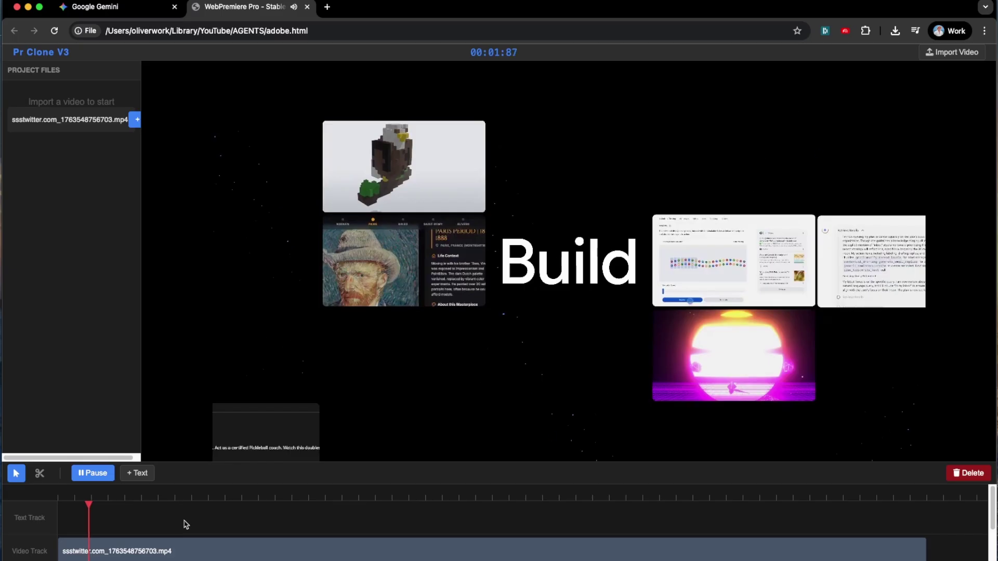
{"action": "left_click", "coordinate": [298, 545]}
{"action": "left_click", "coordinate": [395, 495]}
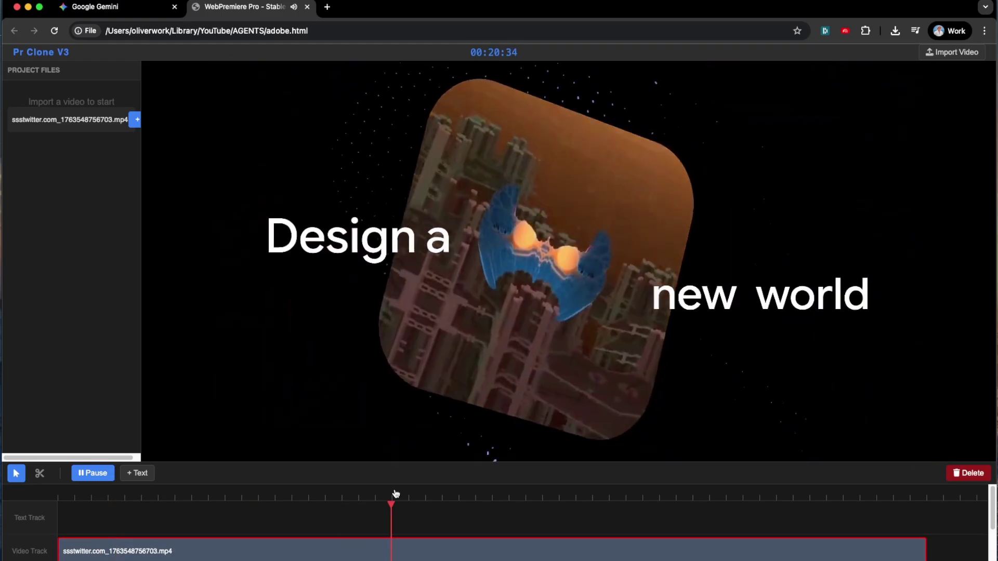
{"action": "left_click", "coordinate": [337, 497]}
{"action": "left_click", "coordinate": [599, 503]}
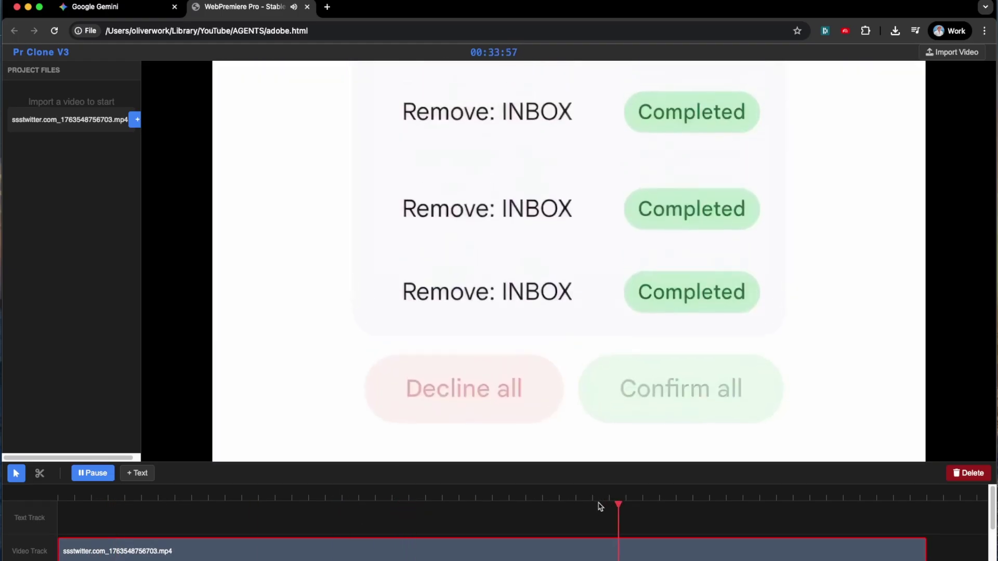
{"action": "left_click", "coordinate": [82, 500]}
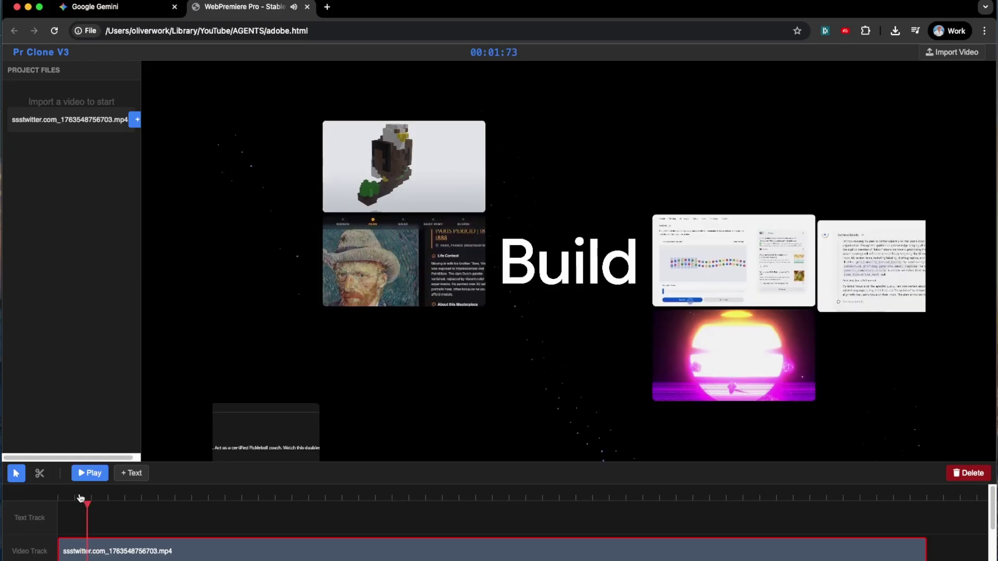
{"action": "left_click", "coordinate": [64, 499]}
{"action": "left_click", "coordinate": [146, 503]}
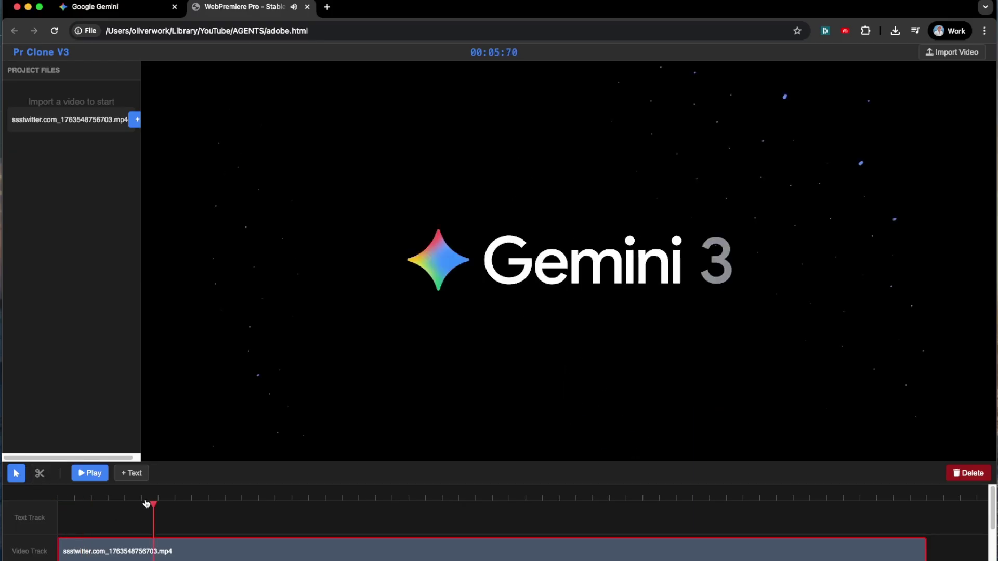
Step: Cut the video clip at three points to split it into four segments, testing playback after the first cut
{"action": "left_click", "coordinate": [39, 473]}
{"action": "left_click", "coordinate": [157, 548]}
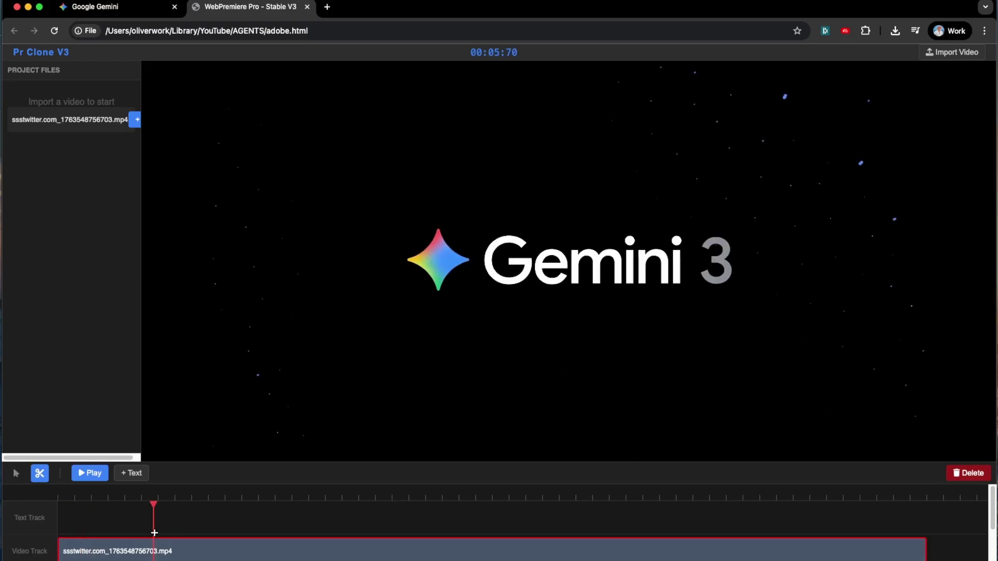
{"action": "key", "text": "space"}
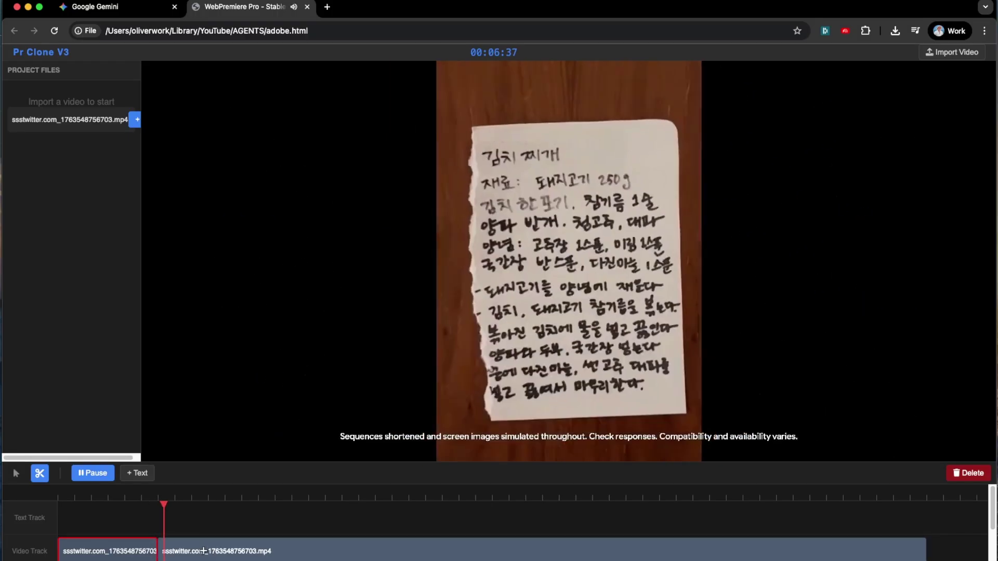
{"action": "key", "text": "space"}
{"action": "left_click", "coordinate": [264, 552]}
{"action": "left_click", "coordinate": [396, 550]}
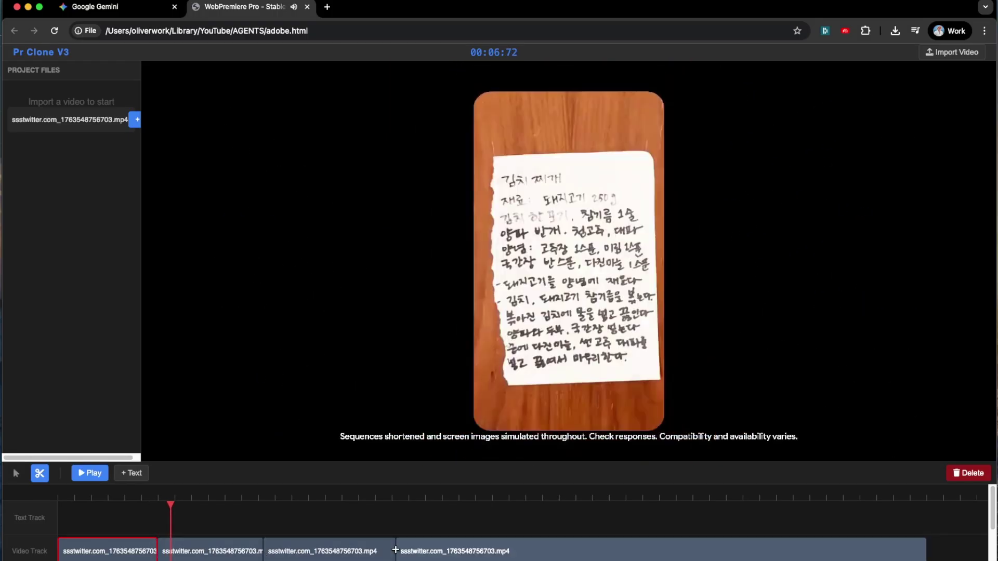
Step: Move the second and third segments to the beginning of the video track and play back the rearranged opening
{"action": "left_click", "coordinate": [16, 474]}
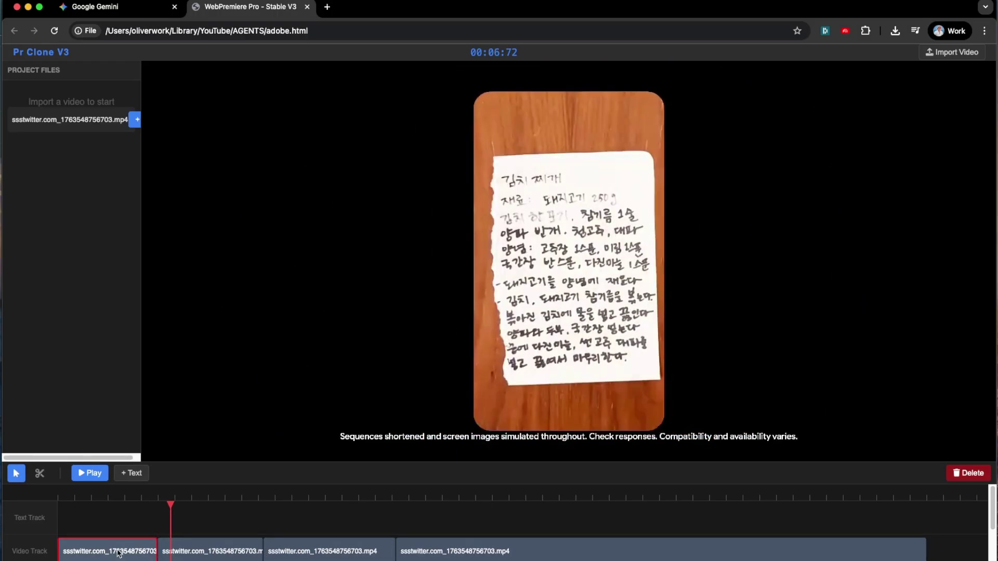
{"action": "mouse_move", "coordinate": [117, 552]}
{"action": "left_mouse_down"}
{"action": "mouse_move", "coordinate": [242, 521]}
{"action": "mouse_move", "coordinate": [627, 549]}
{"action": "mouse_move", "coordinate": [124, 557]}
{"action": "left_mouse_up"}
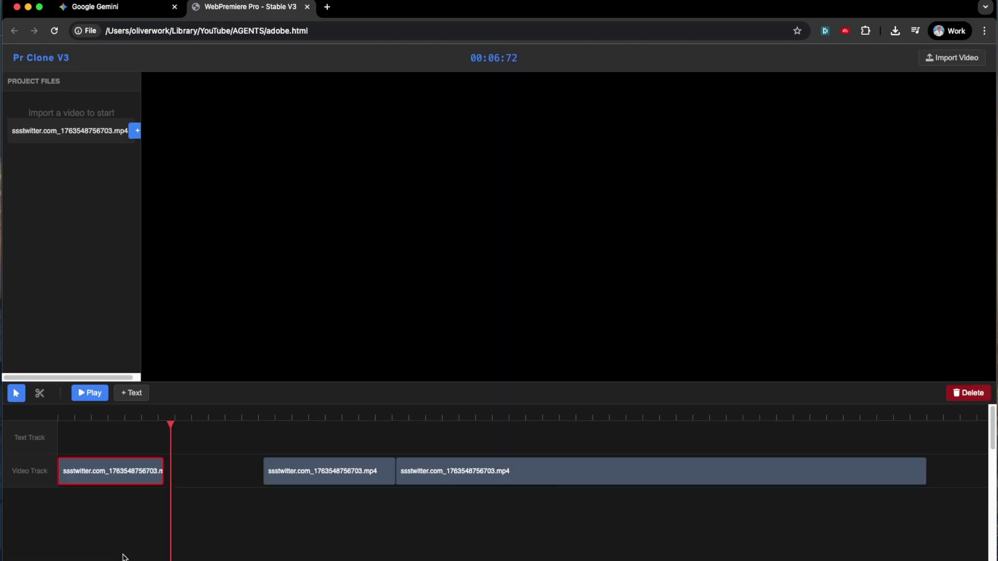
{"action": "left_click_drag", "start_coordinate": [261, 484], "coordinate": [126, 532]}
{"action": "left_click", "coordinate": [76, 502]}
{"action": "key", "text": "space"}
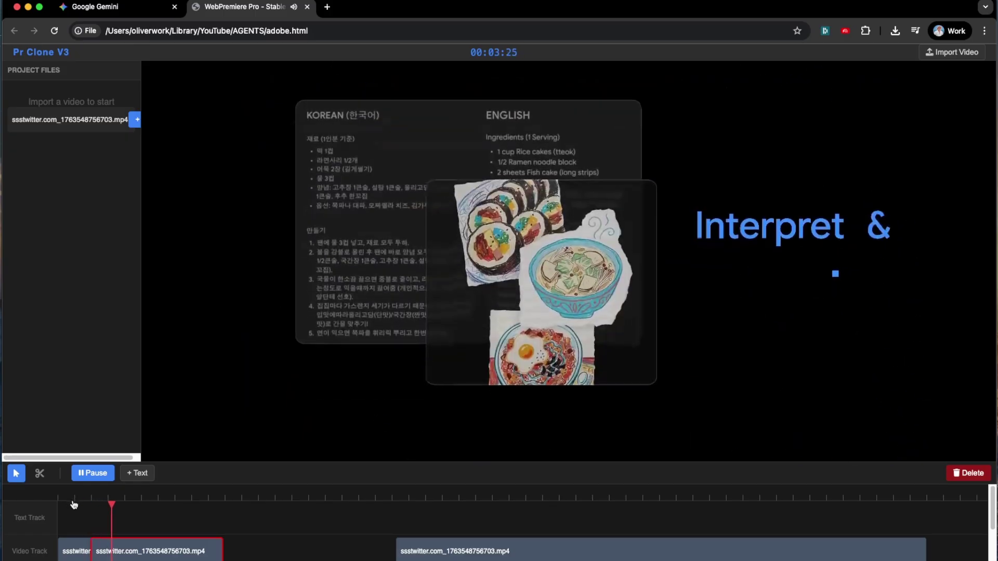
{"action": "left_click", "coordinate": [75, 499]}
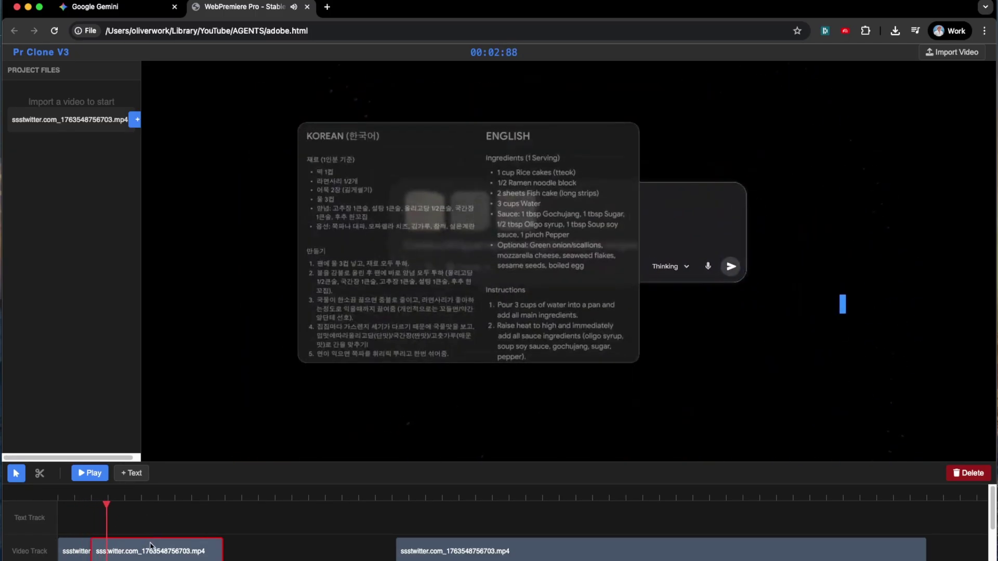
Step: Nudge the third segment slightly earlier and move the long fourth segment back so it overlaps the third
{"action": "mouse_move", "coordinate": [135, 554]}
{"action": "left_mouse_down"}
{"action": "mouse_move", "coordinate": [171, 554]}
{"action": "mouse_move", "coordinate": [133, 554]}
{"action": "left_mouse_up"}
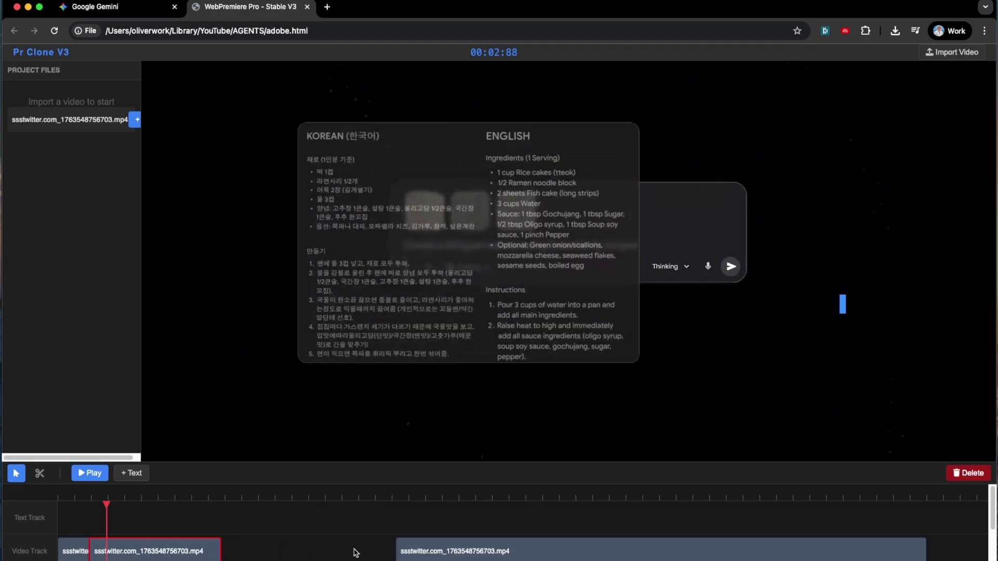
{"action": "left_click_drag", "start_coordinate": [446, 554], "coordinate": [185, 559]}
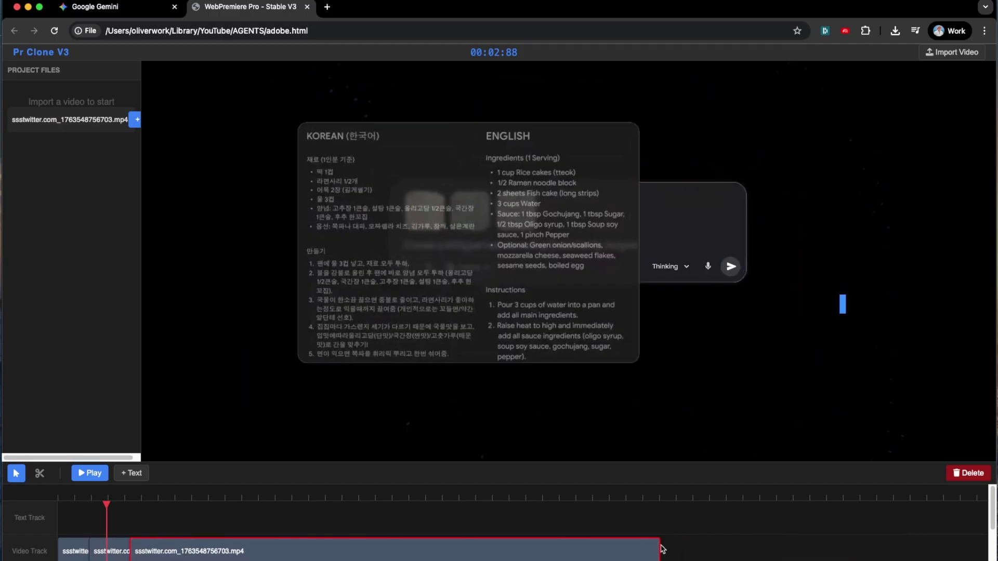
{"action": "left_click_drag", "start_coordinate": [659, 555], "coordinate": [683, 559]}
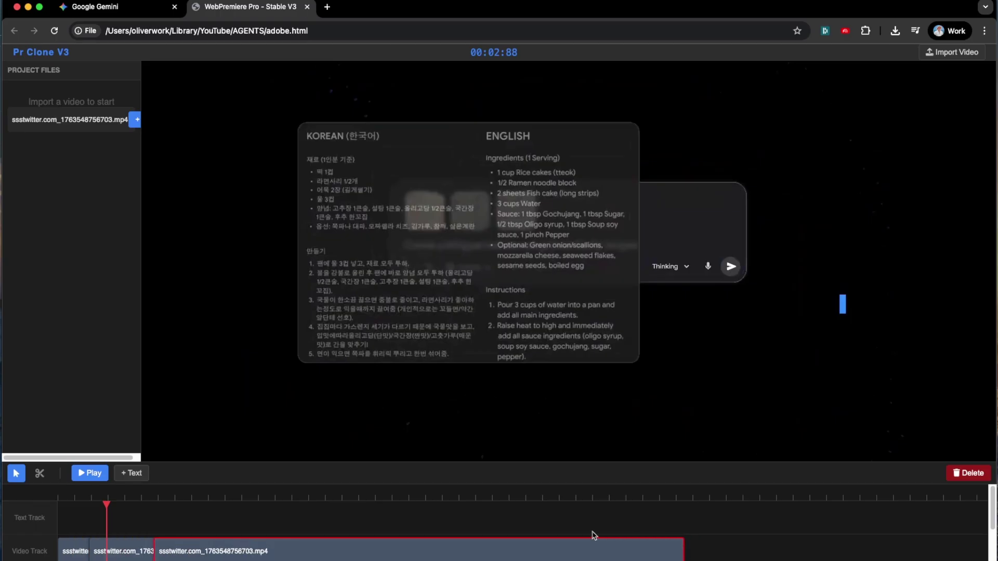
Step: Delete the long fourth segment, the detached first segment and the third segment, keeping only the second segment
{"action": "left_click", "coordinate": [971, 477]}
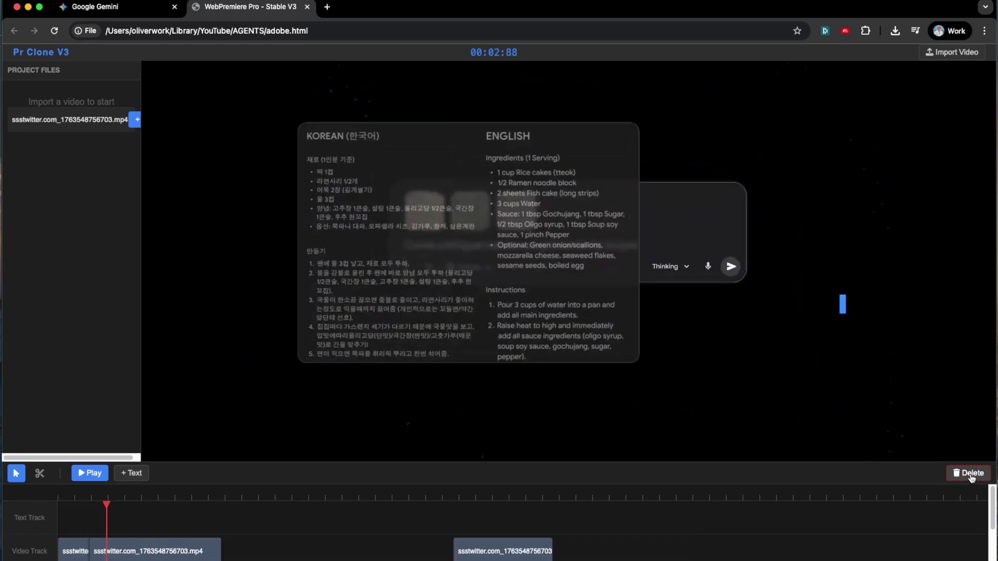
{"action": "left_click", "coordinate": [531, 551]}
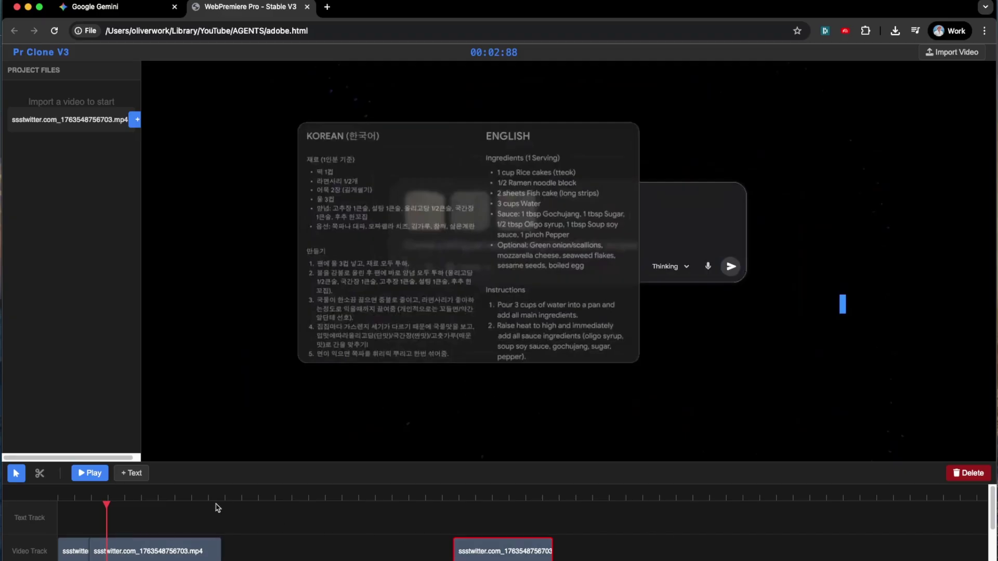
{"action": "left_click", "coordinate": [970, 474]}
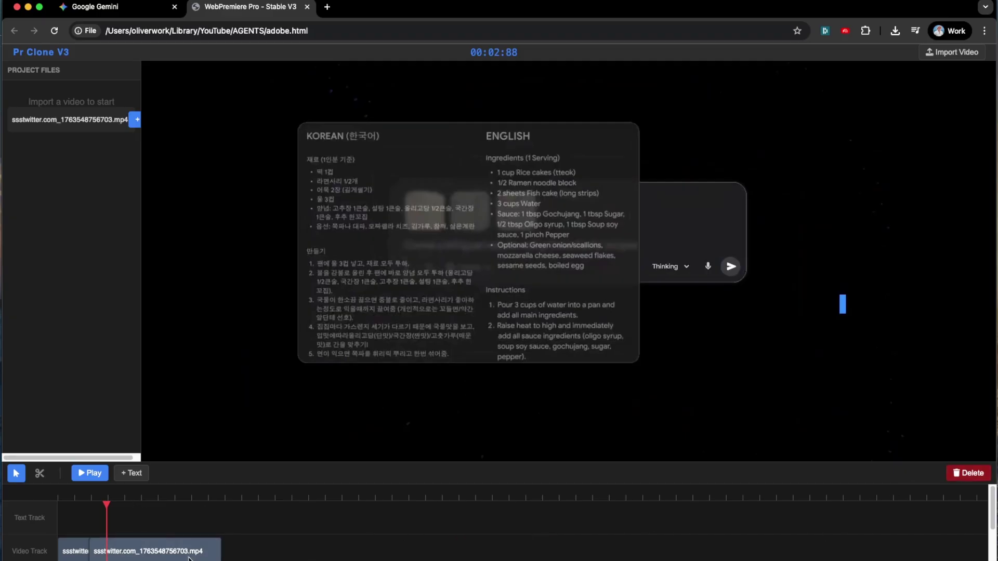
{"action": "left_click", "coordinate": [970, 474]}
{"action": "left_click", "coordinate": [159, 551]}
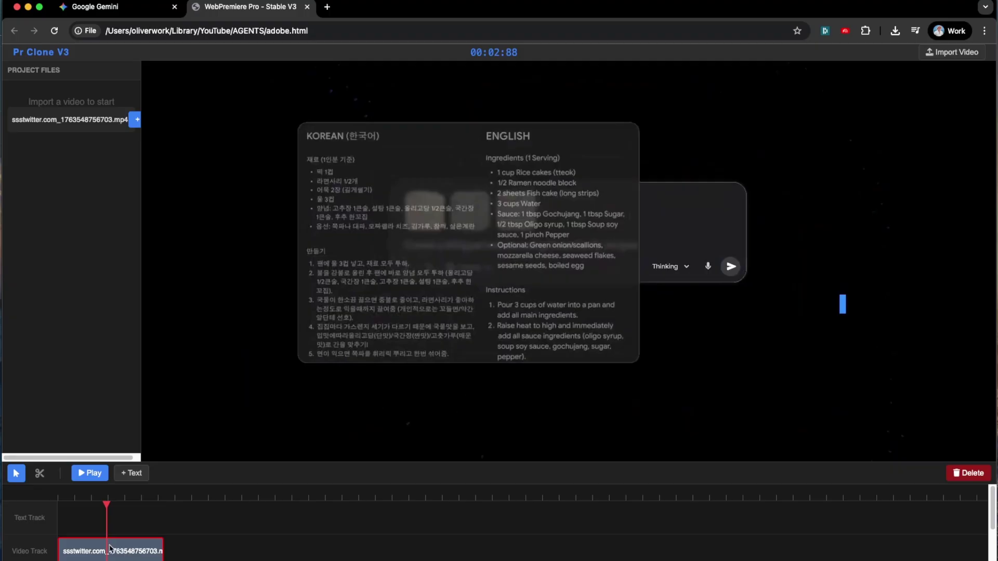
Step: Play the remaining clip from near its end until the playhead passes it, and pause playback
{"action": "left_click", "coordinate": [156, 498]}
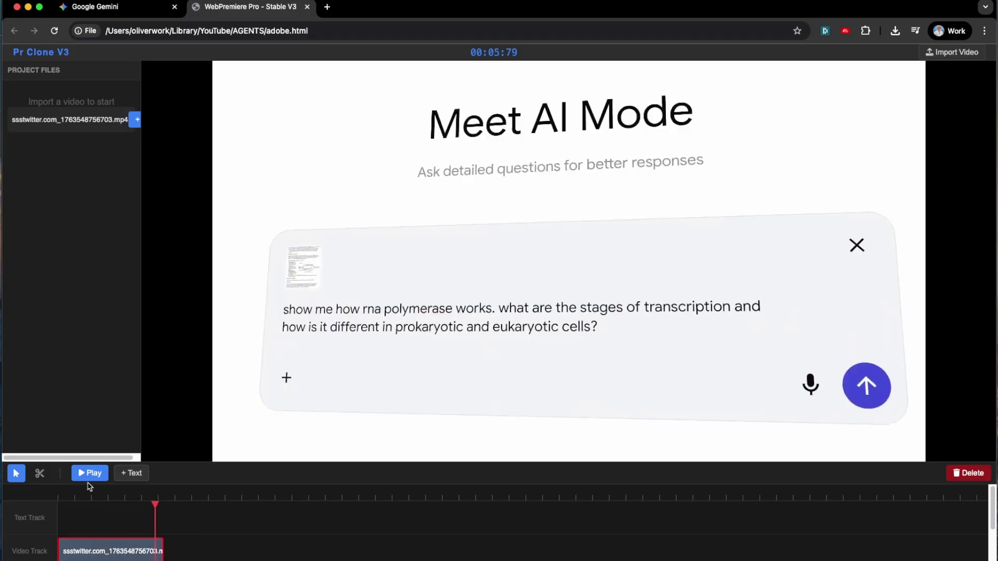
{"action": "left_click", "coordinate": [89, 474]}
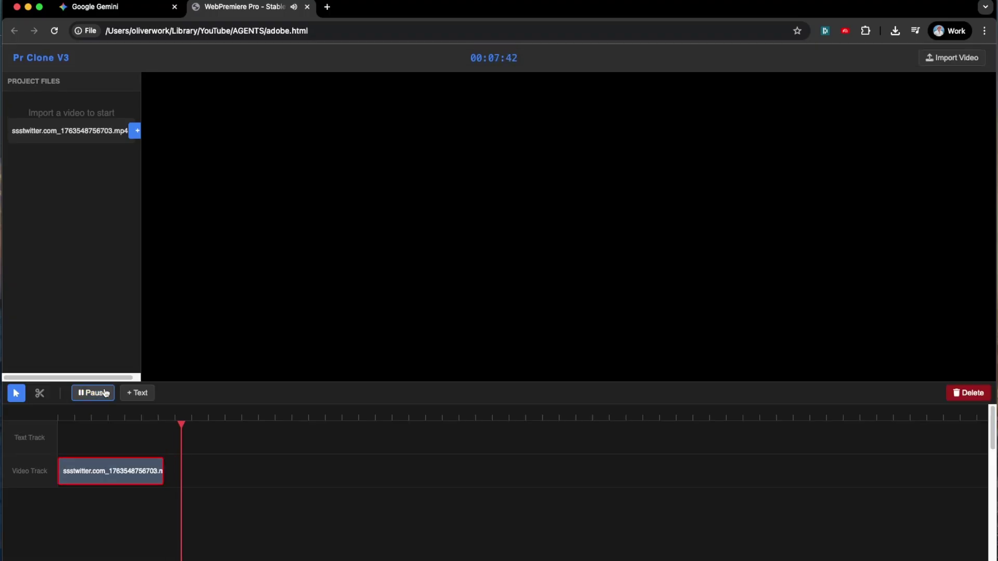
{"action": "left_click", "coordinate": [105, 393]}
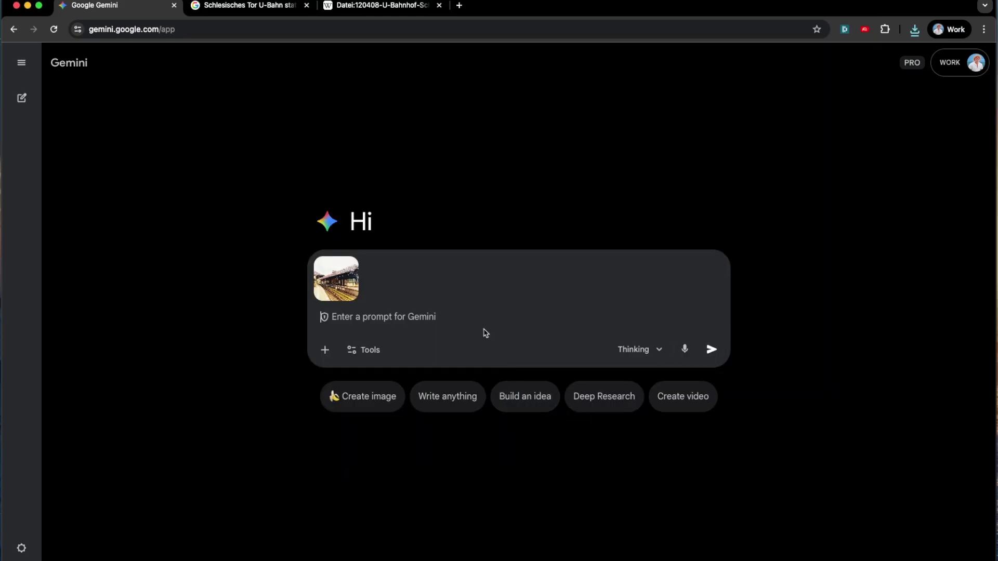
Step: In Gemini, ask "Where exactly is this entrance?" about the attached train station photo with the Thinking model
{"action": "type", "text": "Where exactly is this entrance?"}
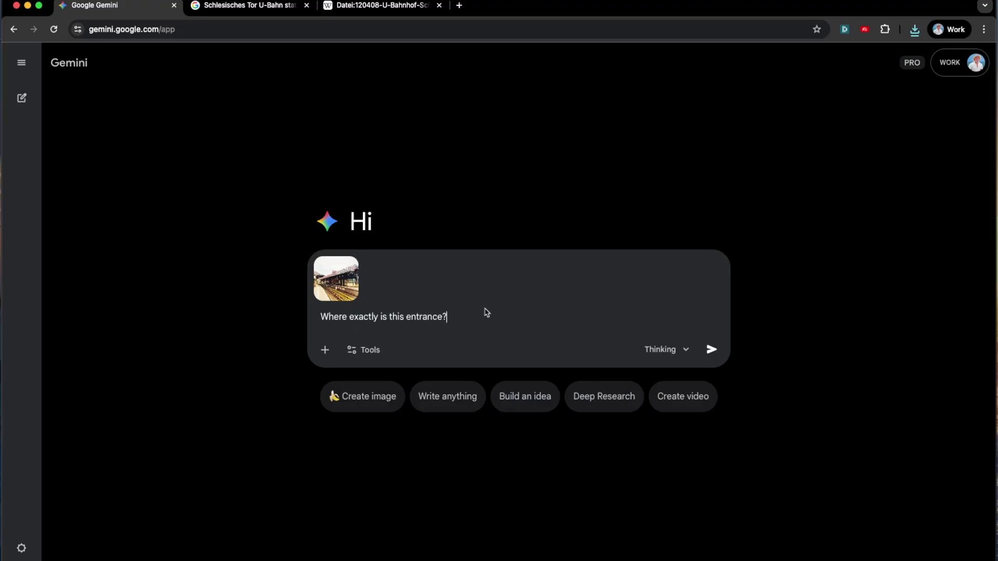
{"action": "left_click", "coordinate": [671, 349]}
{"action": "left_click", "coordinate": [672, 349]}
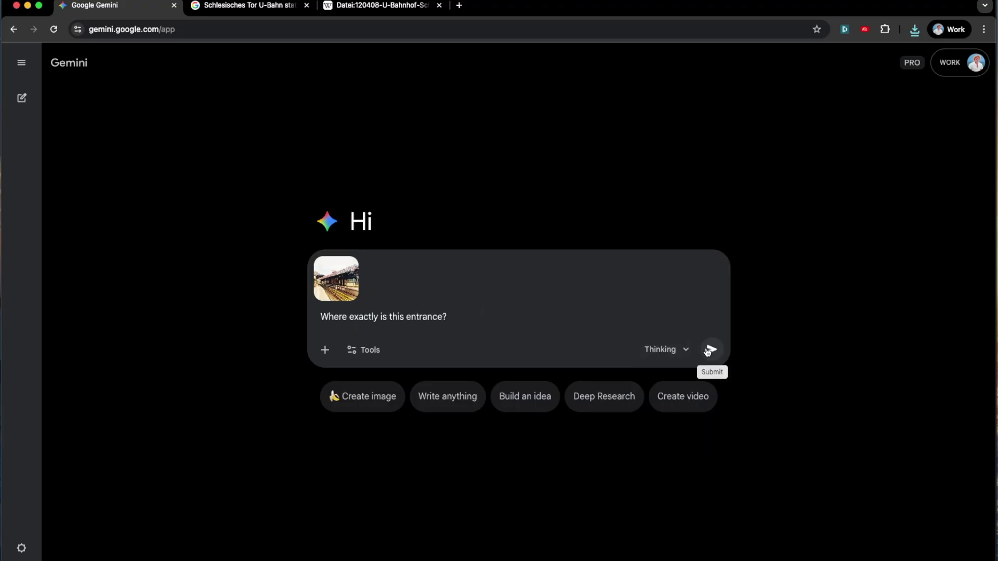
{"action": "left_click", "coordinate": [710, 351]}
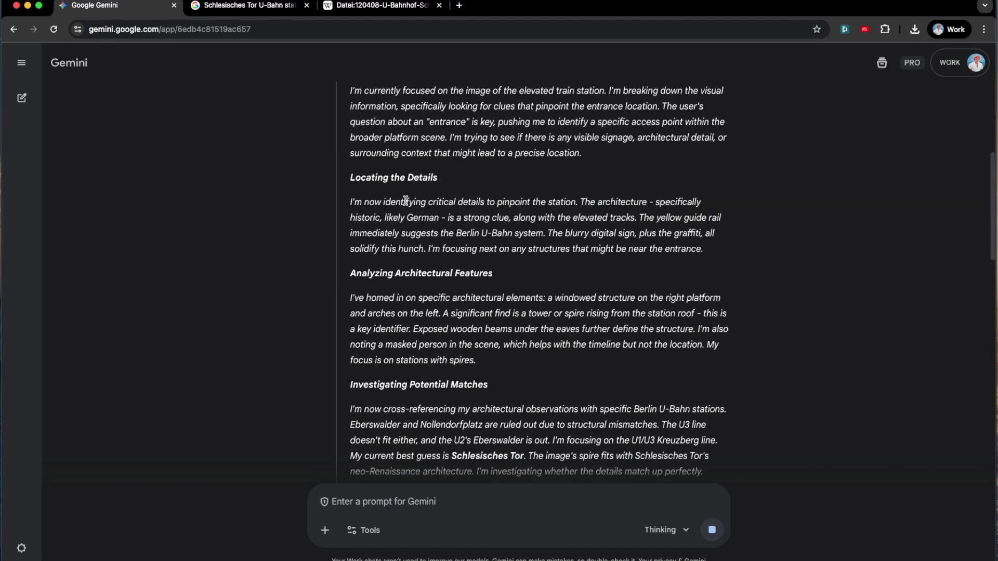
Step: Read Gemini's reasoning on the station's details, architecture and potential matches, through to its location answer
{"action": "left_click_drag", "start_coordinate": [388, 219], "coordinate": [451, 218]}
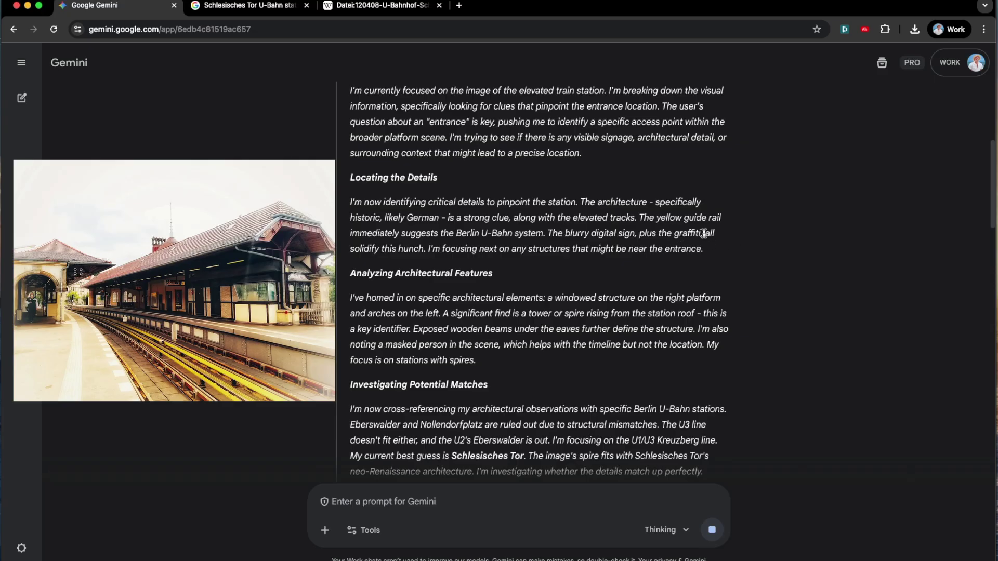
{"action": "left_click_drag", "start_coordinate": [521, 263], "coordinate": [553, 264]}
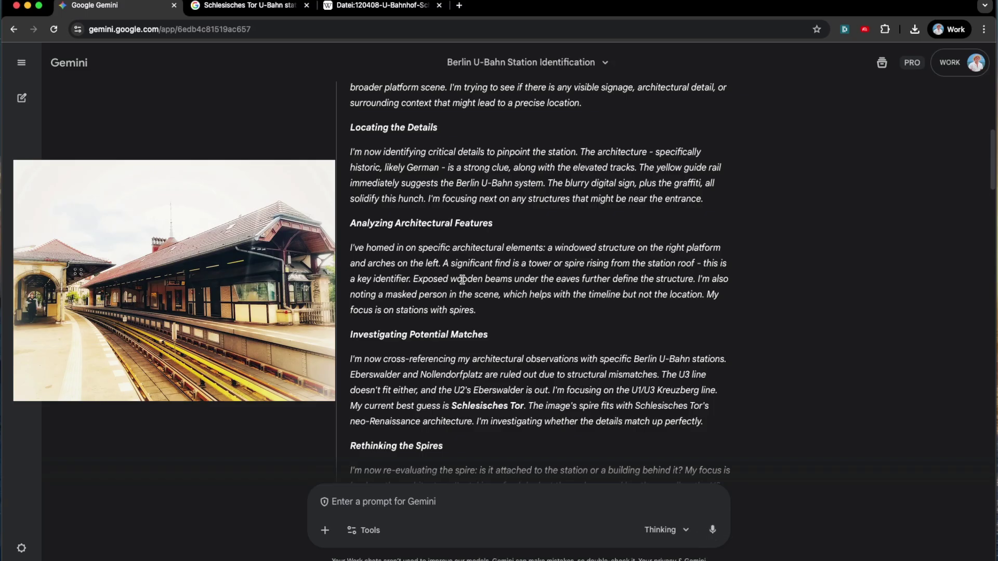
{"action": "scroll", "coordinate": [462, 280], "scroll_direction": "down", "scroll_amount": 2}
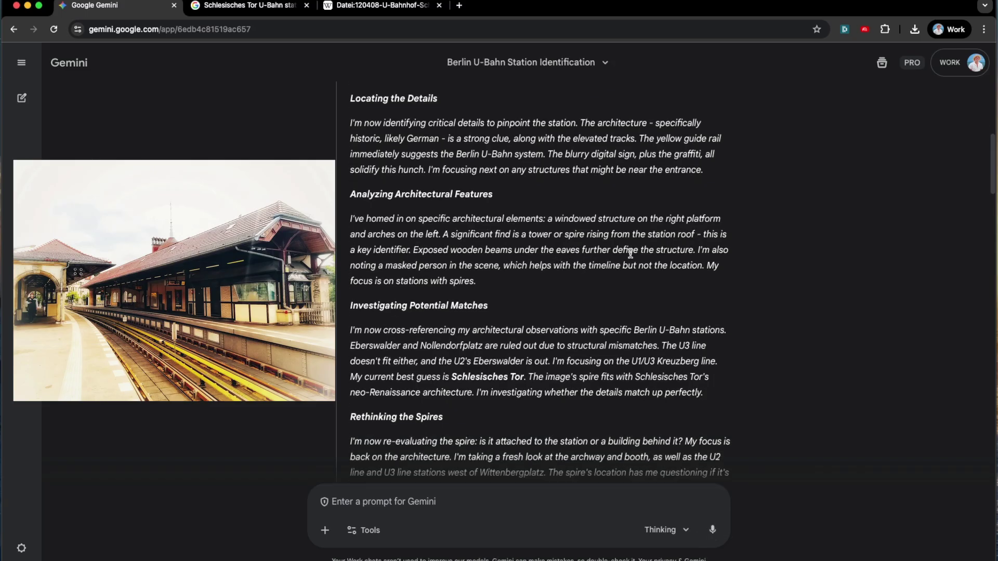
{"action": "scroll", "coordinate": [572, 267], "scroll_direction": "down", "scroll_amount": 1}
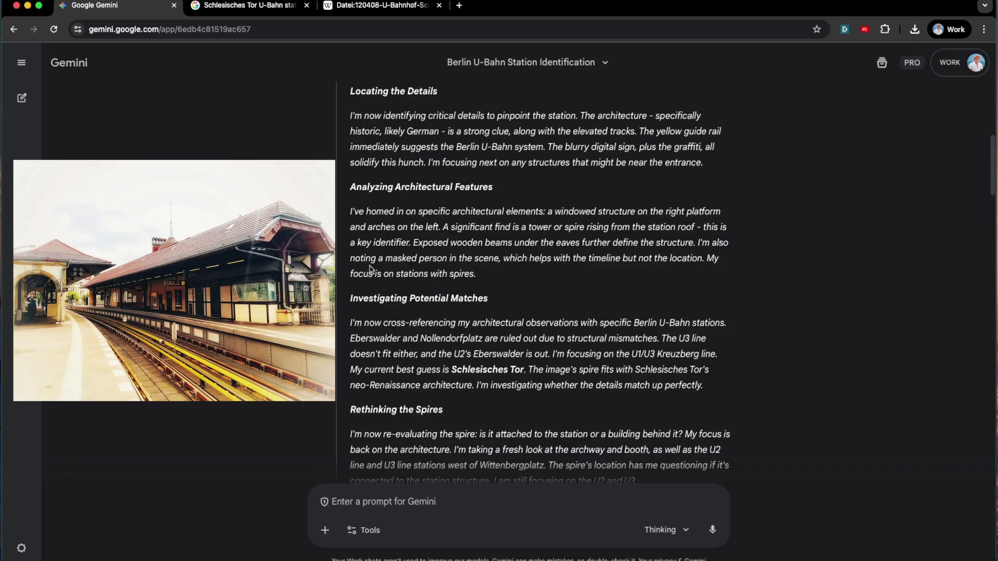
{"action": "scroll", "coordinate": [488, 266], "scroll_direction": "down", "scroll_amount": 1}
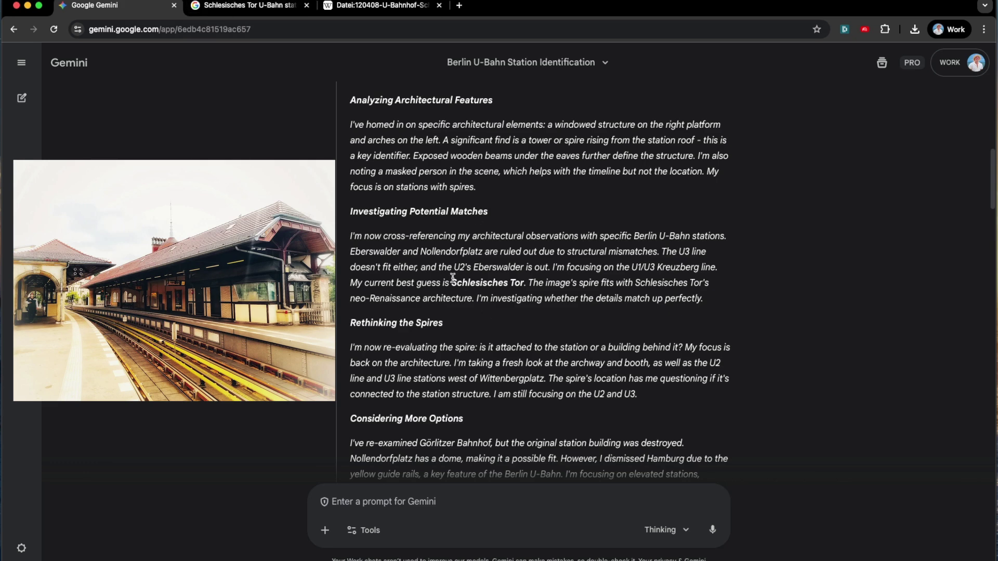
{"action": "scroll", "coordinate": [575, 310], "scroll_direction": "down", "scroll_amount": 20}
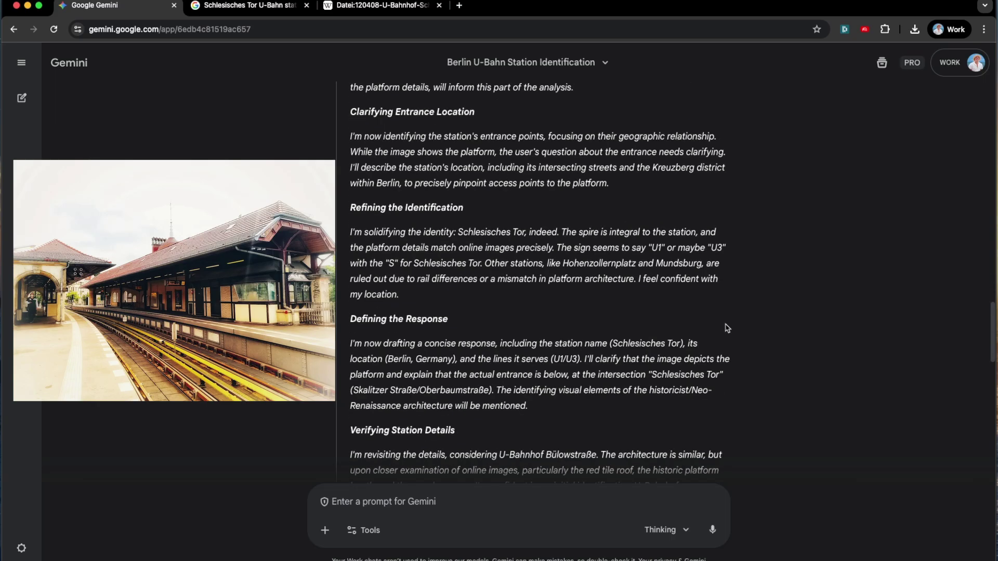
{"action": "scroll", "coordinate": [637, 301], "scroll_direction": "down", "scroll_amount": 3}
{"action": "scroll", "coordinate": [591, 292], "scroll_direction": "up", "scroll_amount": 8}
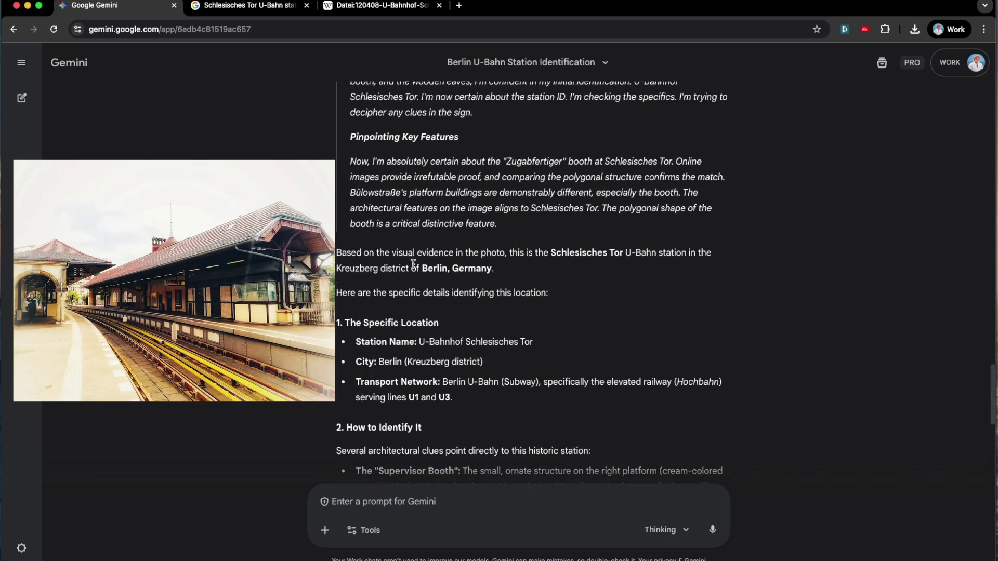
Step: Read Gemini's answer on the photographed station, covering its name, specific location, identifying features and where the entrance is
{"action": "left_click_drag", "start_coordinate": [556, 254], "coordinate": [623, 257]}
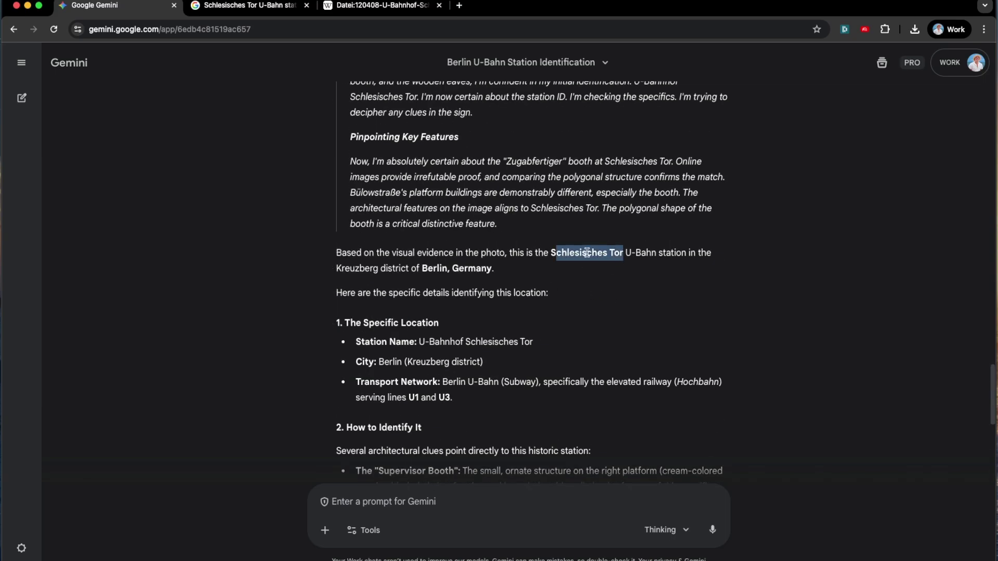
{"action": "left_click", "coordinate": [642, 251]}
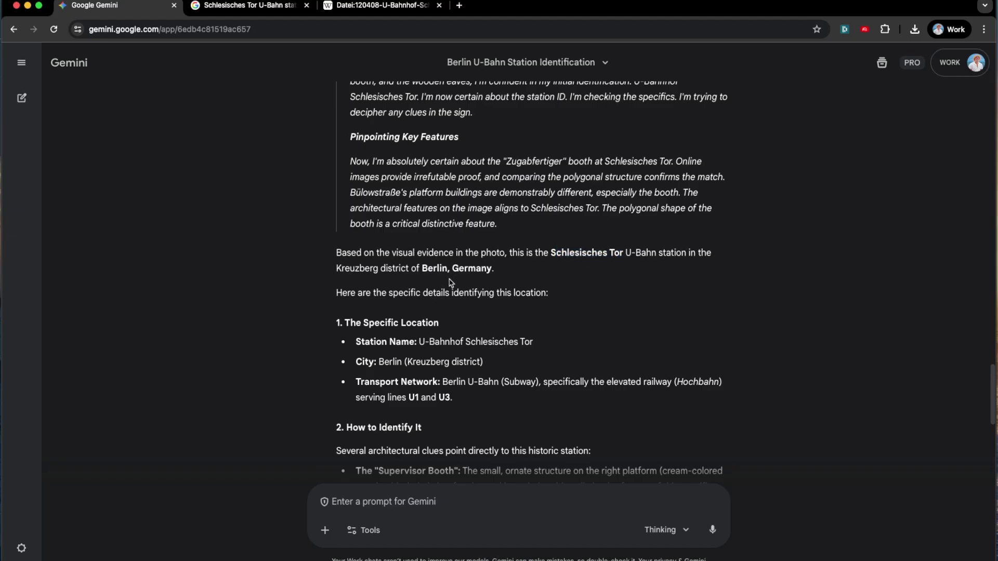
{"action": "scroll", "coordinate": [450, 294], "scroll_direction": "down", "scroll_amount": 5}
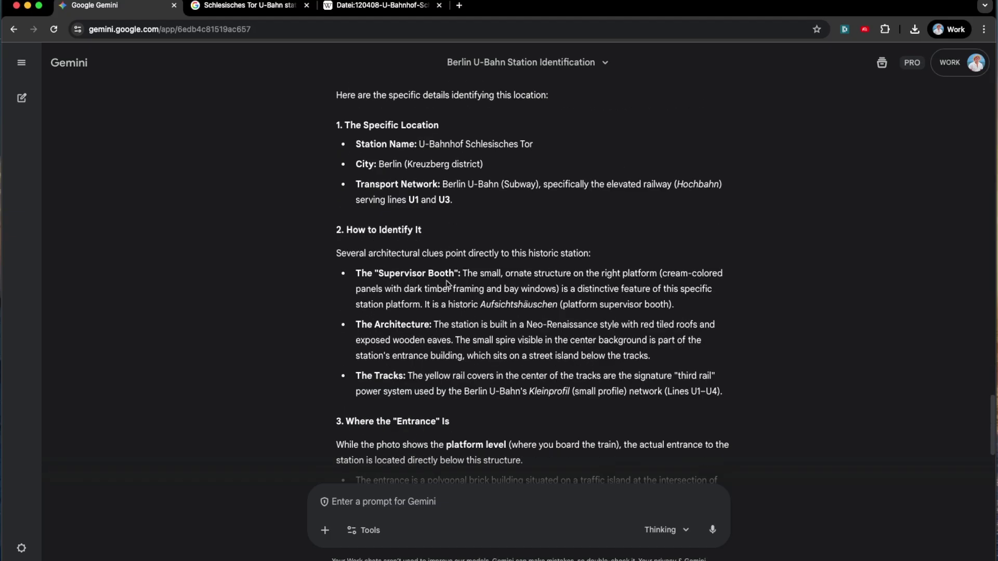
{"action": "scroll", "coordinate": [452, 260], "scroll_direction": "down", "scroll_amount": 4}
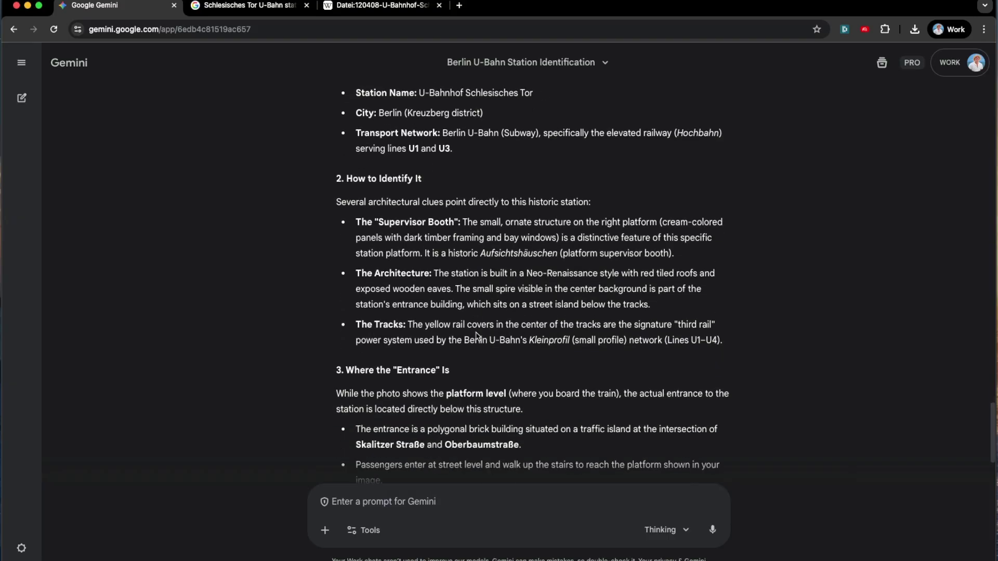
{"action": "left_click", "coordinate": [390, 307]}
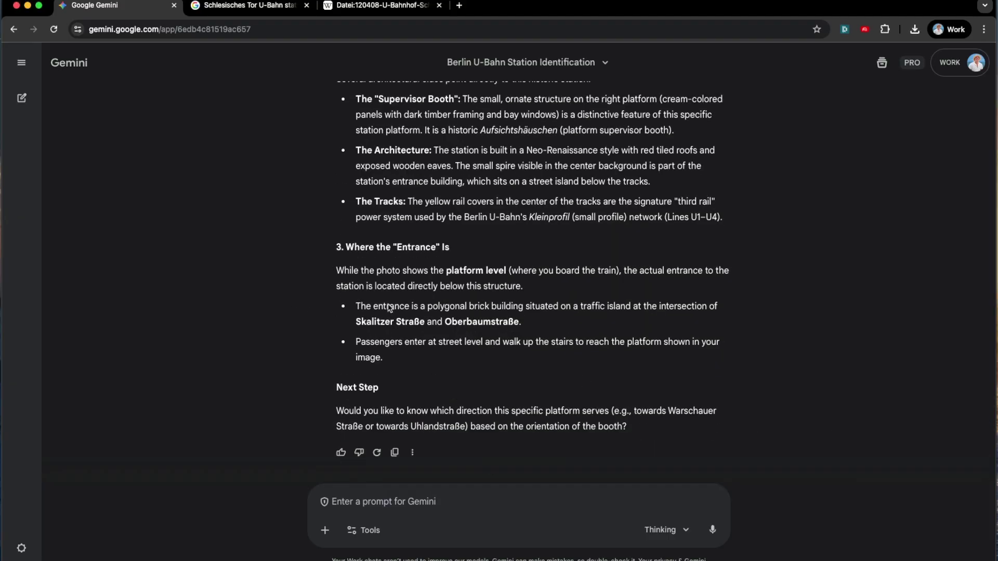
{"action": "left_click_drag", "start_coordinate": [371, 306], "coordinate": [379, 306]}
{"action": "left_click_drag", "start_coordinate": [497, 305], "coordinate": [504, 304]}
{"action": "left_click_drag", "start_coordinate": [621, 307], "coordinate": [666, 304]}
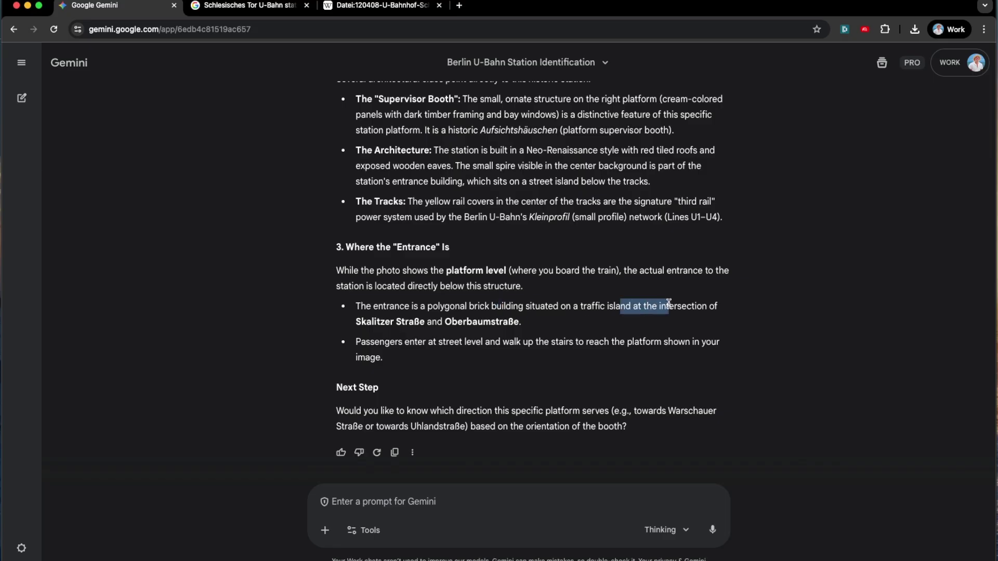
{"action": "left_click", "coordinate": [652, 310]}
{"action": "left_click_drag", "start_coordinate": [357, 324], "coordinate": [530, 325]}
{"action": "left_click", "coordinate": [403, 358]}
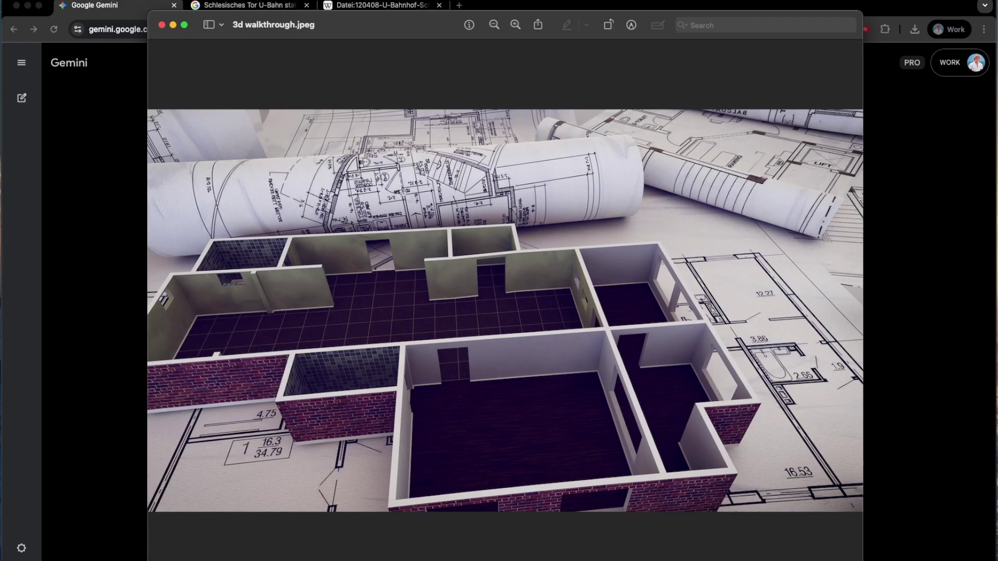
Step: Attach 3d walkthrough.jpeg to a new Gemini chat with the Thinking model and send the prepared prompt for an interactive 3D walkthrough
{"action": "left_click", "coordinate": [161, 25]}
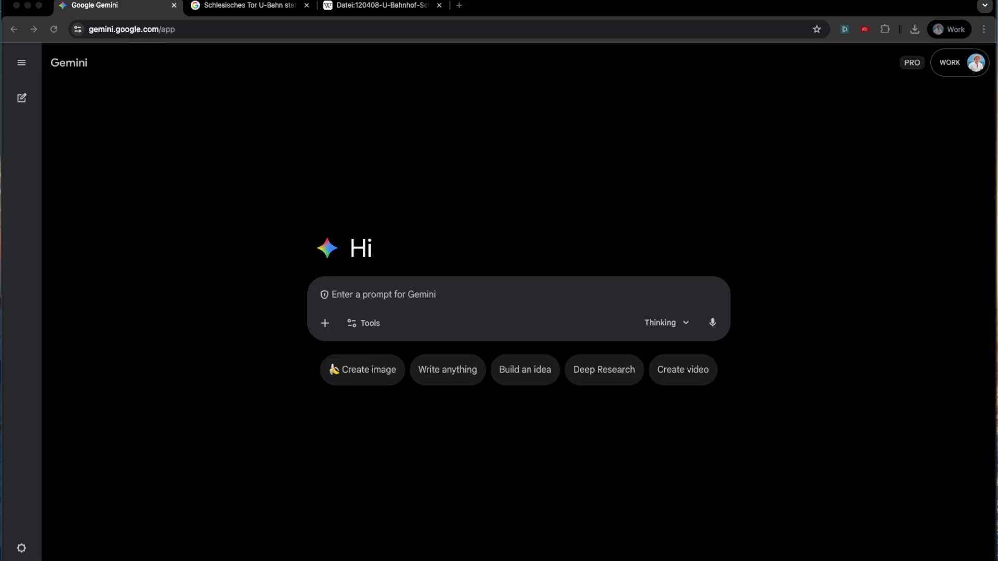
{"action": "left_click_drag", "start_coordinate": [994, 397], "coordinate": [512, 318]}
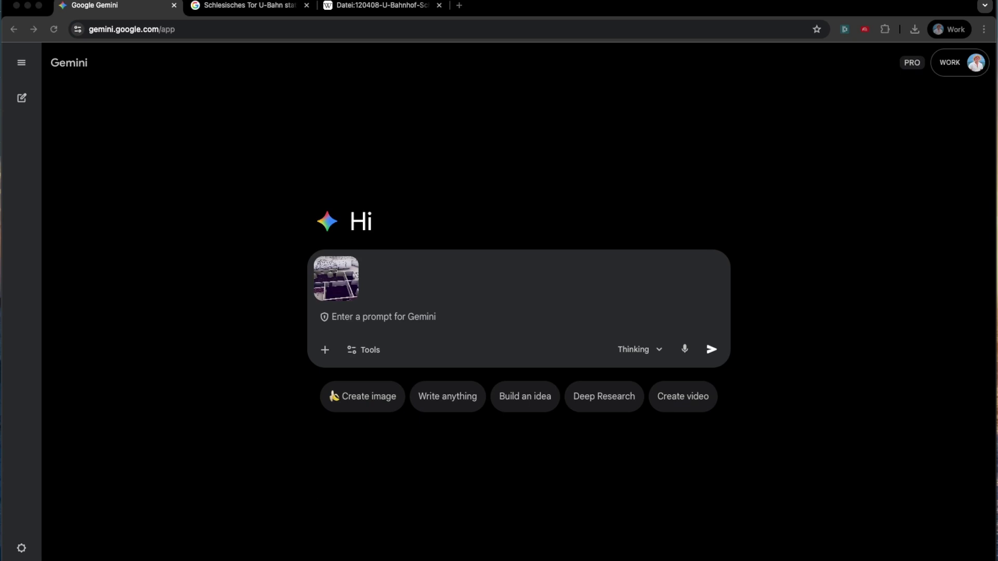
{"action": "type", "text": "Turn this floor plan into a 3D interactive walkthrough using Three.js. Extrude the walls and place a camera I can control with WASD"}
{"action": "left_click", "coordinate": [711, 349]}
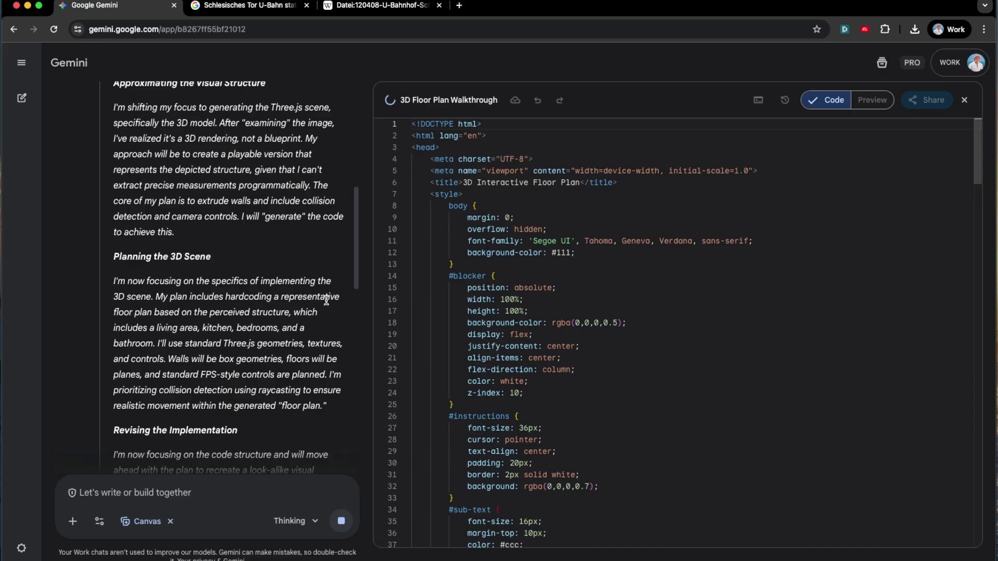
Step: Review Gemini's reasoning about the 3D floor plan scene and the HTML code it generates
{"action": "left_click_drag", "start_coordinate": [122, 311], "coordinate": [206, 313]}
{"action": "left_click", "coordinate": [224, 316]}
{"action": "scroll", "coordinate": [250, 325], "scroll_direction": "down", "scroll_amount": 1}
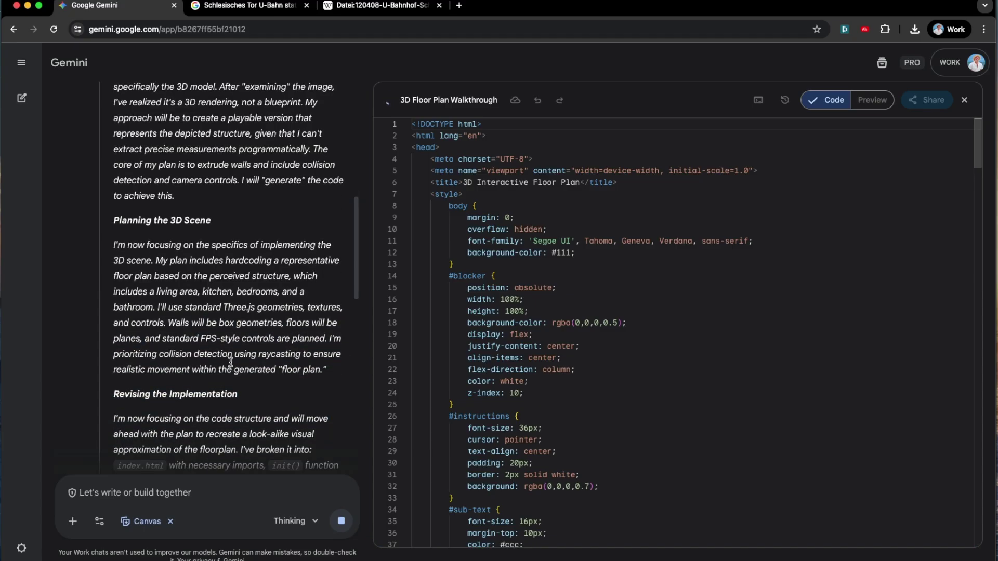
{"action": "scroll", "coordinate": [612, 336], "scroll_direction": "down", "scroll_amount": 20}
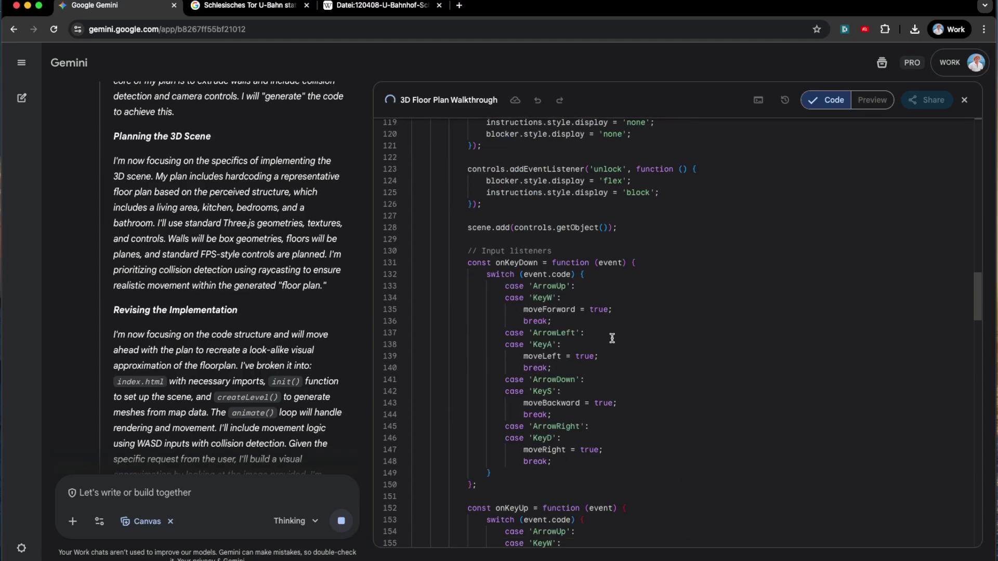
{"action": "scroll", "coordinate": [612, 339], "scroll_direction": "down", "scroll_amount": 20}
{"action": "scroll", "coordinate": [612, 339], "scroll_direction": "up", "scroll_amount": 20}
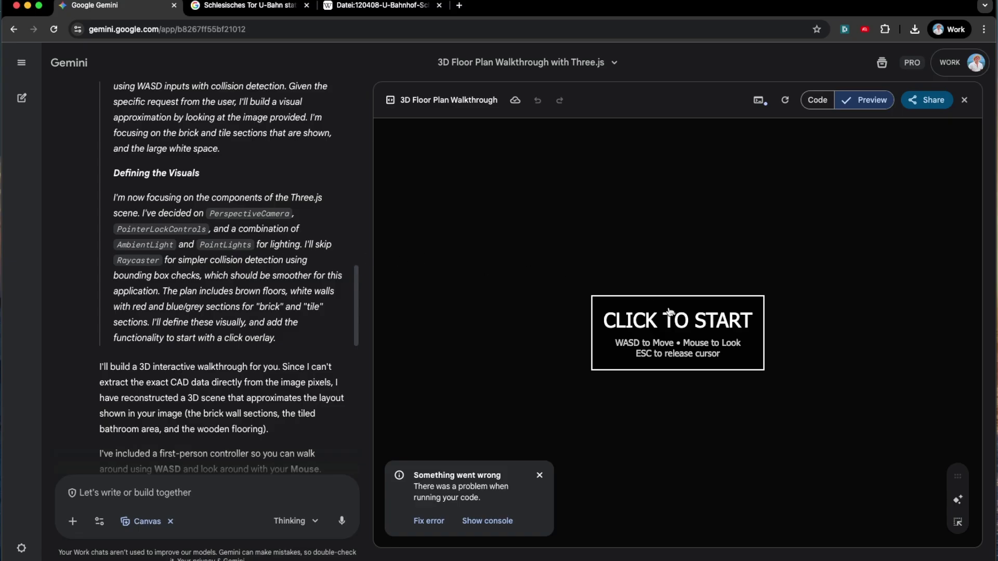
Step: Have Gemini fix the walkthrough's code error, and try out the repaired preview
{"action": "left_click", "coordinate": [427, 522]}
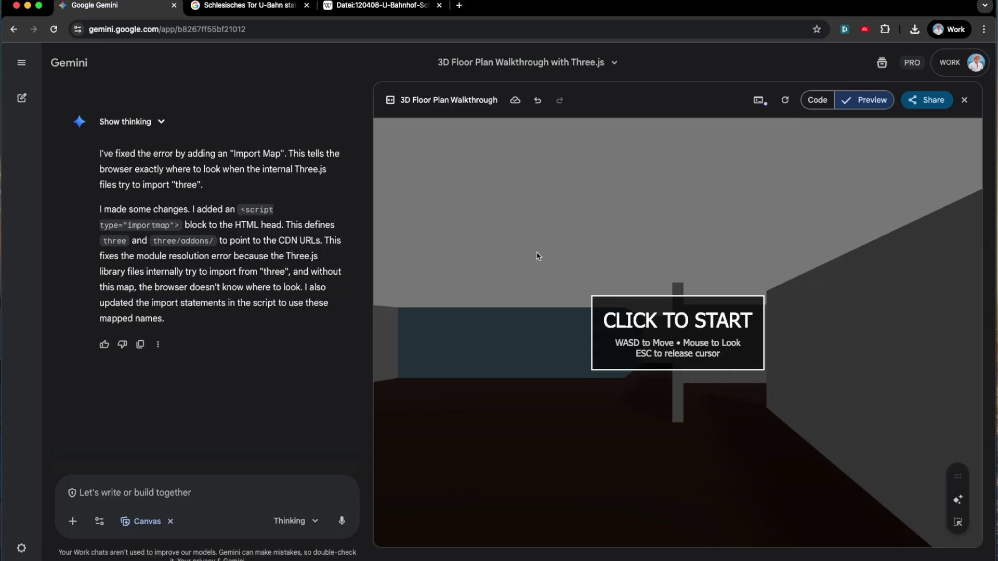
{"action": "left_click", "coordinate": [710, 347]}
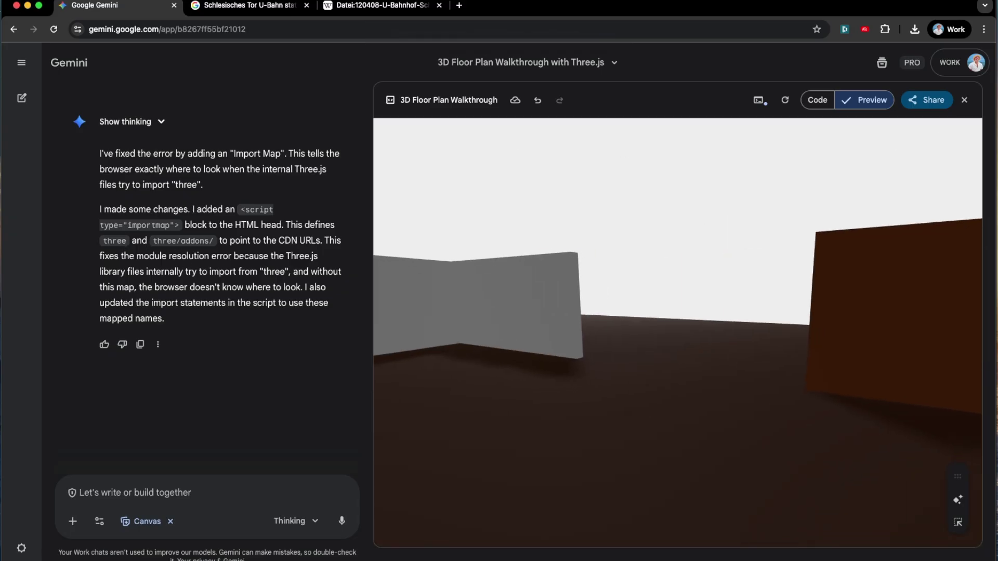
{"action": "key", "text": "Escape"}
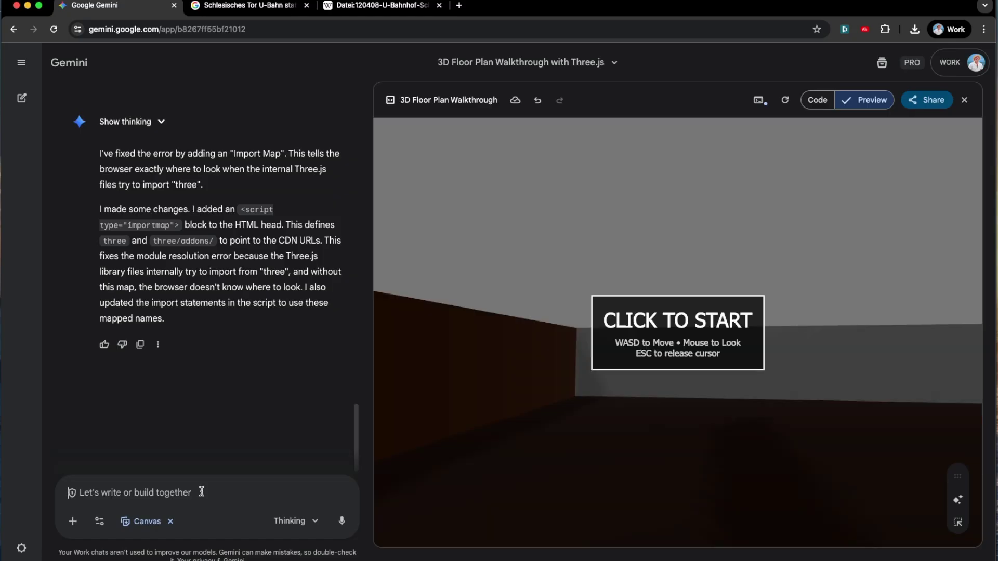
Step: Tell Gemini "i cant move" to get the walkthrough's movement corrected
{"action": "left_click", "coordinate": [201, 491]}
{"action": "type", "text": "i cant move"}
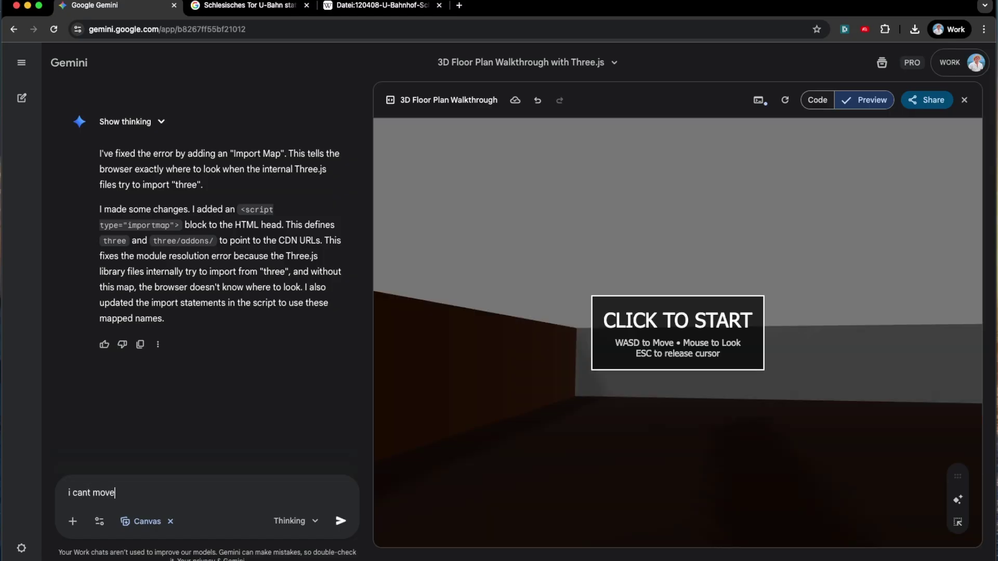
{"action": "key", "text": "Return"}
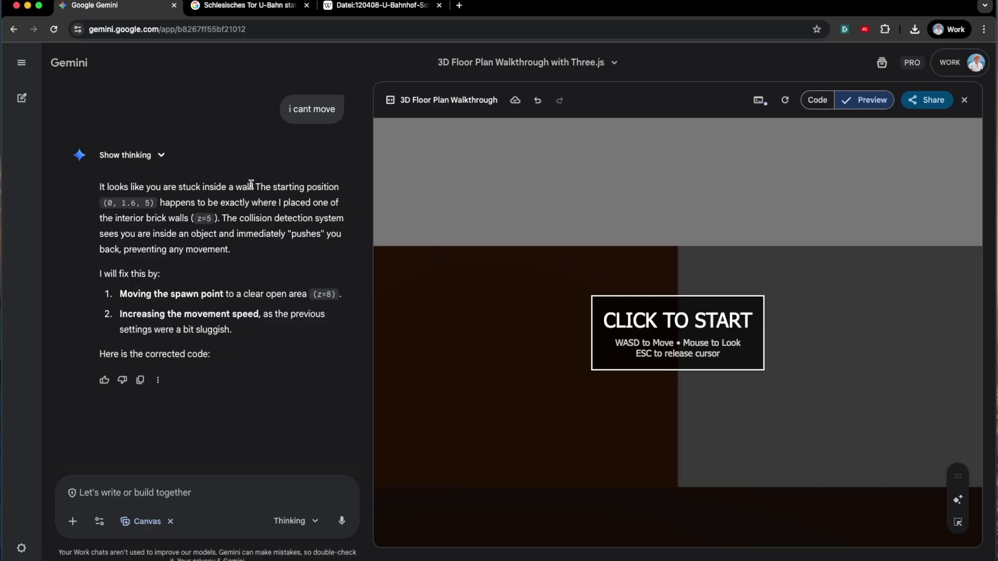
Step: Start the corrected walkthrough and walk forward through the rooms to test movement, then release the cursor
{"action": "left_click", "coordinate": [682, 329]}
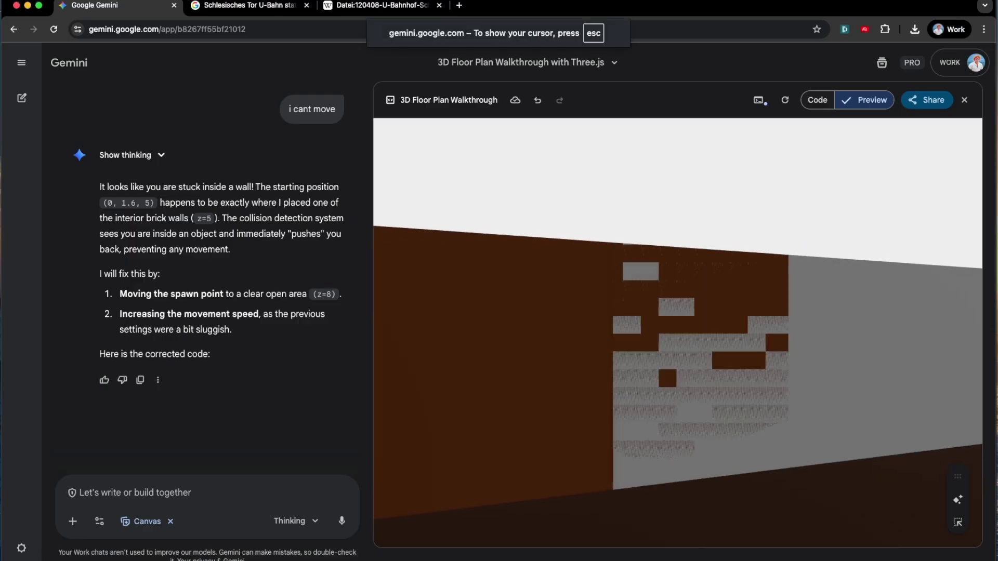
{"action": "key", "text": "w"}
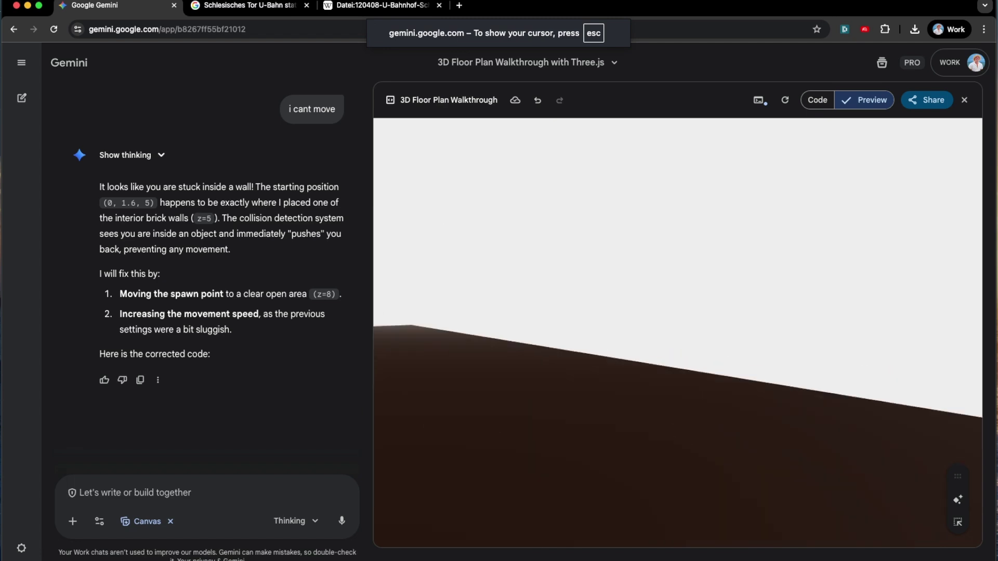
{"action": "key", "text": "w"}
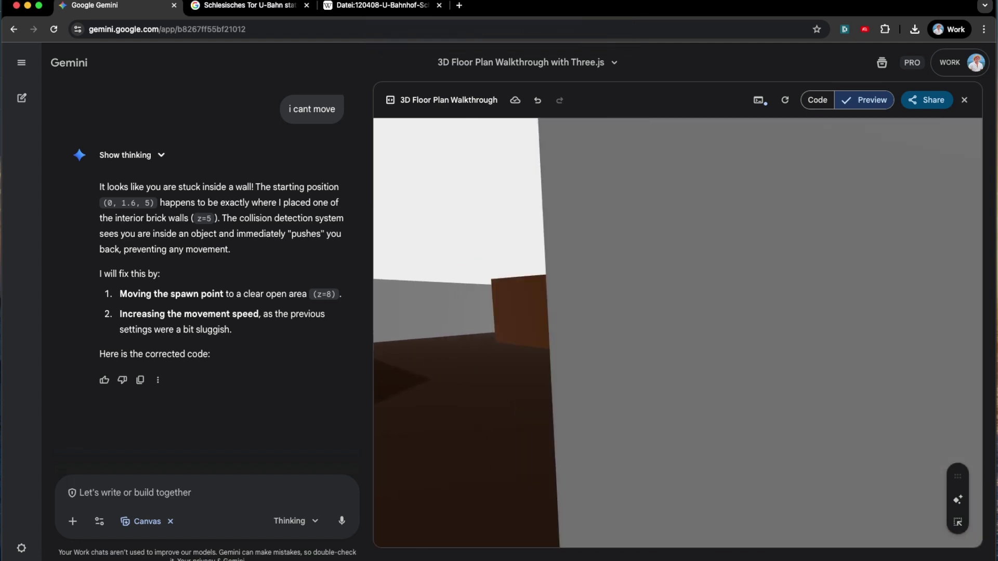
{"action": "key", "text": "w"}
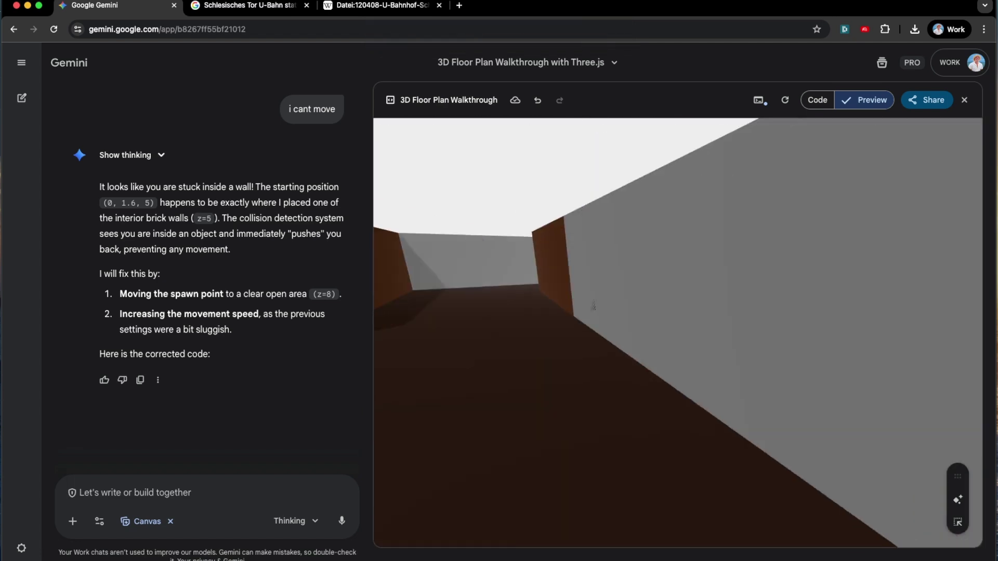
{"action": "key", "text": "w"}
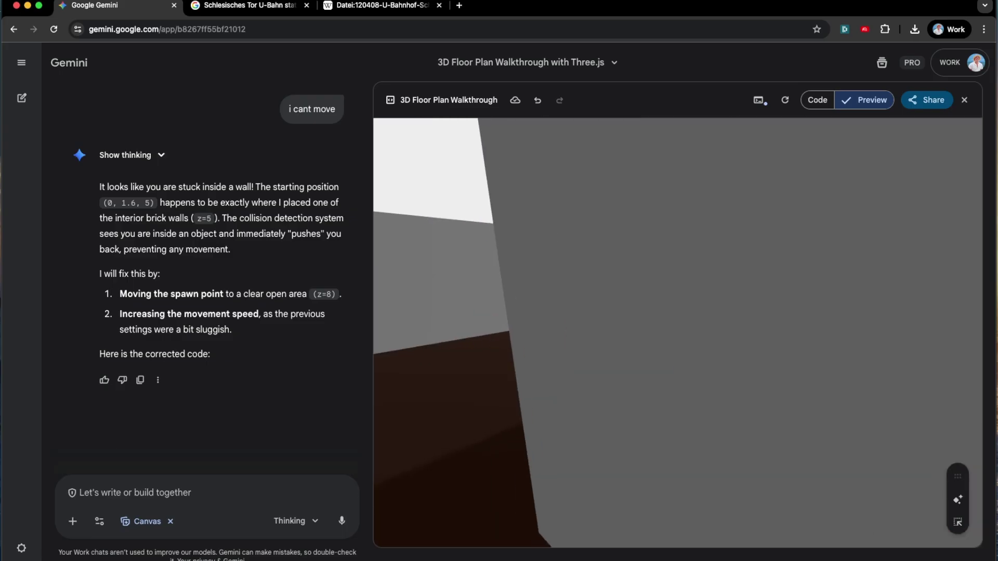
{"action": "key", "text": "w"}
{"action": "key", "text": "Escape"}
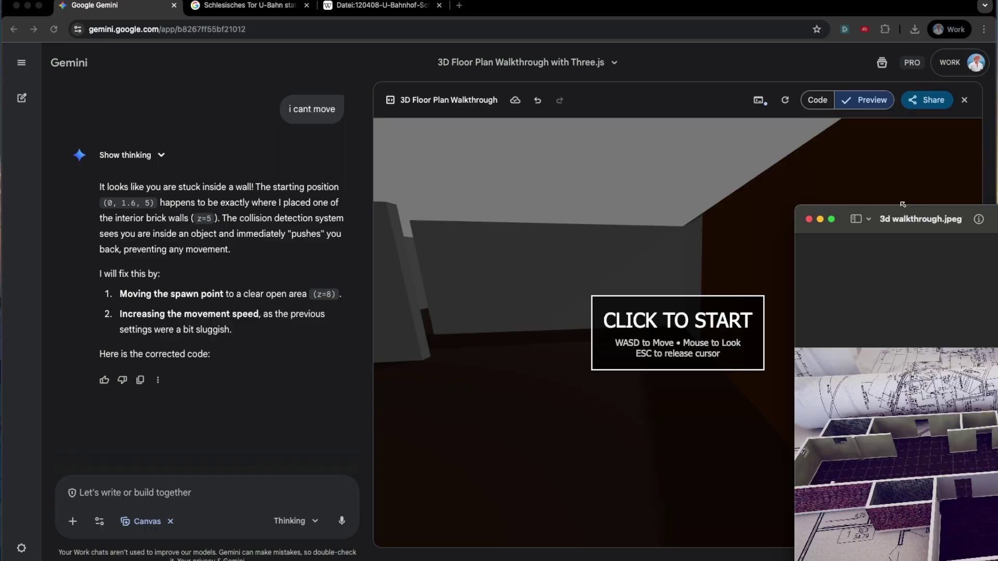
Step: Place the 3d walkthrough.jpeg source image beside the preview and compare its layout with the generated rooms
{"action": "left_click_drag", "start_coordinate": [885, 219], "coordinate": [124, 55]}
{"action": "left_click", "coordinate": [757, 345]}
{"action": "left_click", "coordinate": [708, 352]}
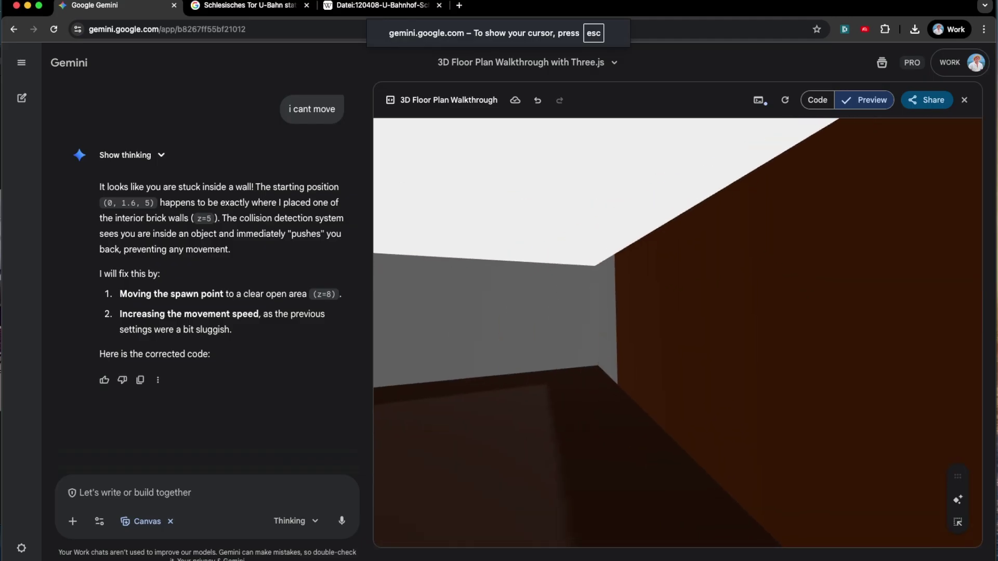
{"action": "key", "text": "Escape"}
{"action": "key", "text": "super+Tab"}
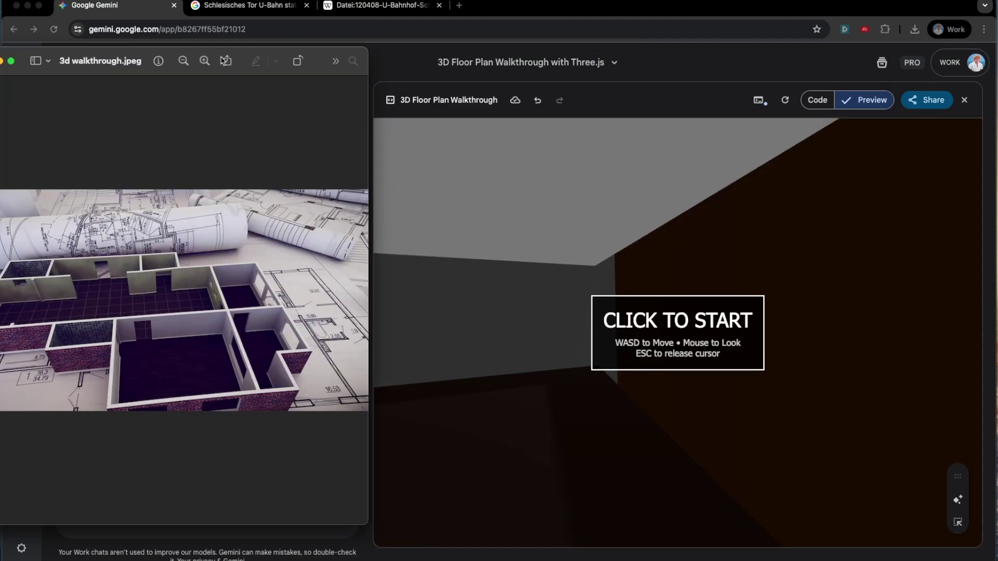
{"action": "left_click", "coordinate": [512, 10]}
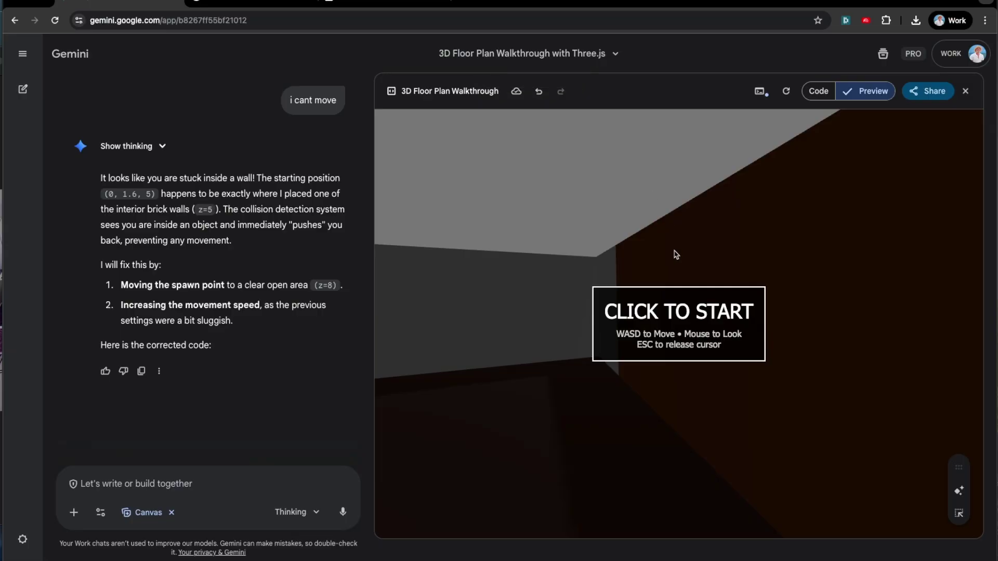
Step: Restart the walkthrough and explore its rooms, corridor and corners, moving forward and backward to check the layout and wall collisions
{"action": "left_click", "coordinate": [680, 333]}
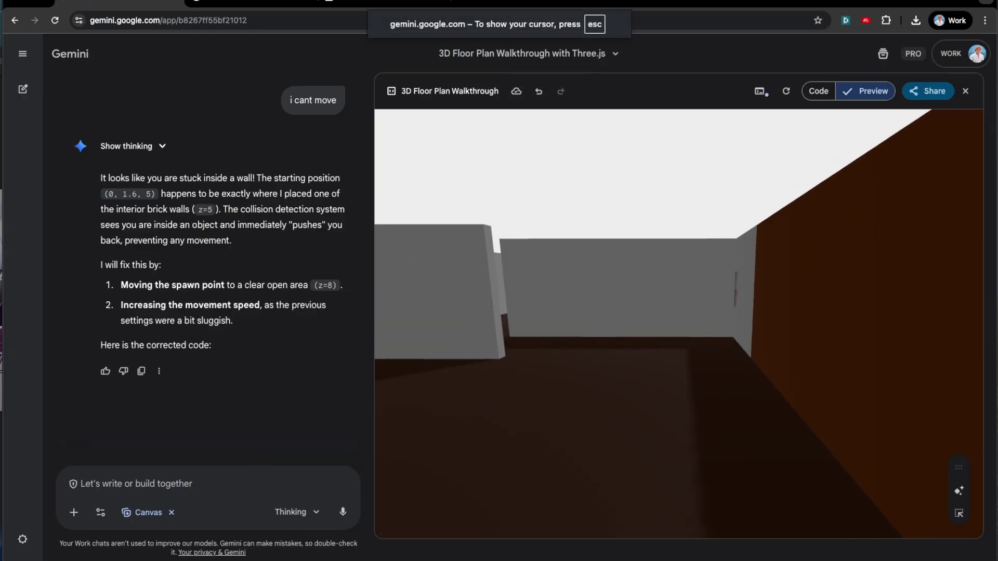
{"action": "key", "text": "w"}
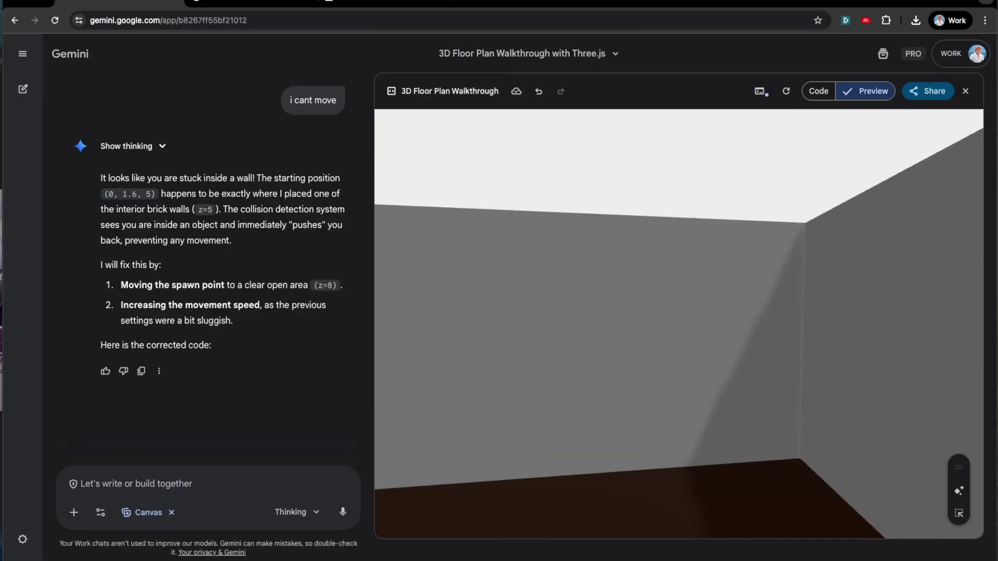
{"action": "key", "text": "w"}
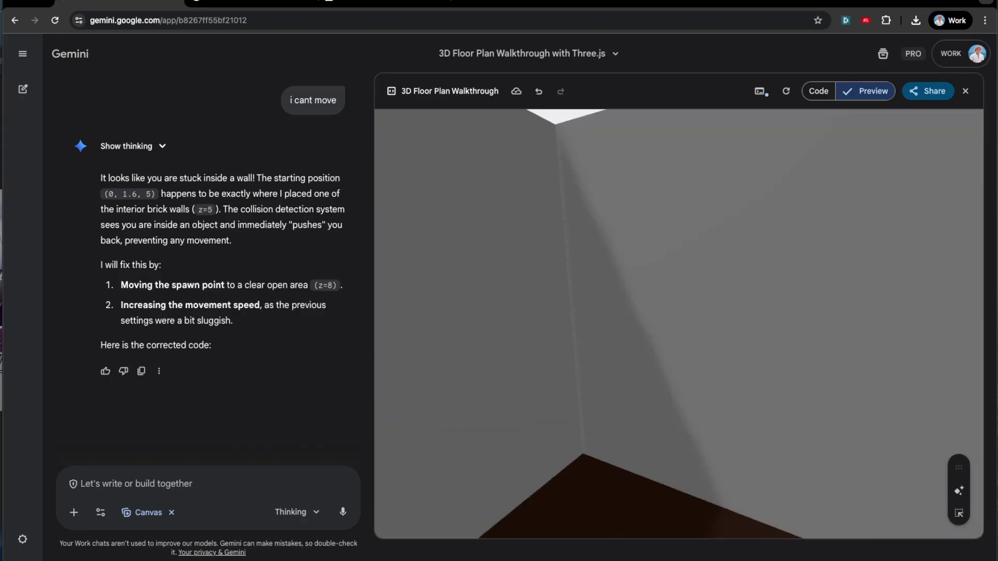
{"action": "key", "text": "w"}
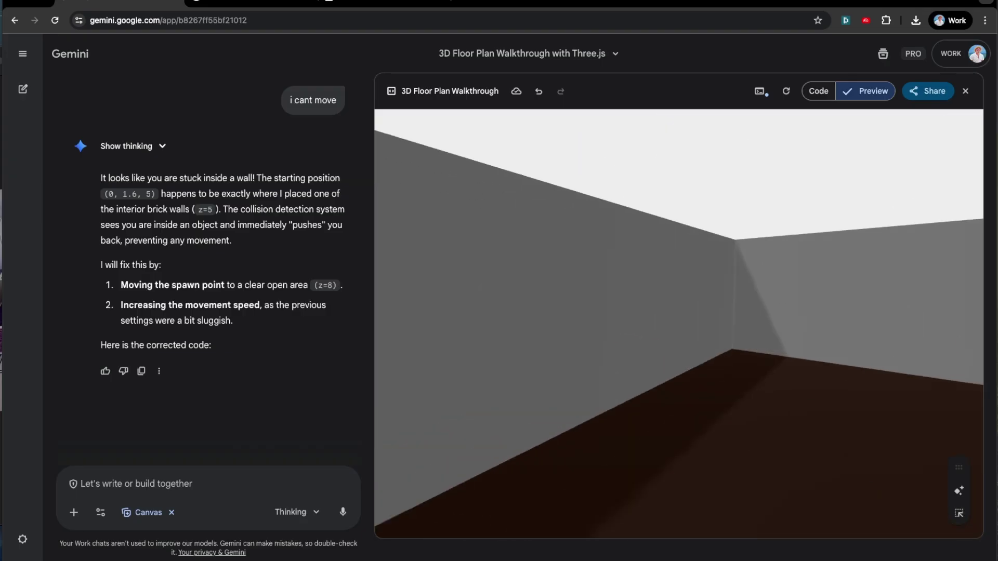
{"action": "key", "text": "w"}
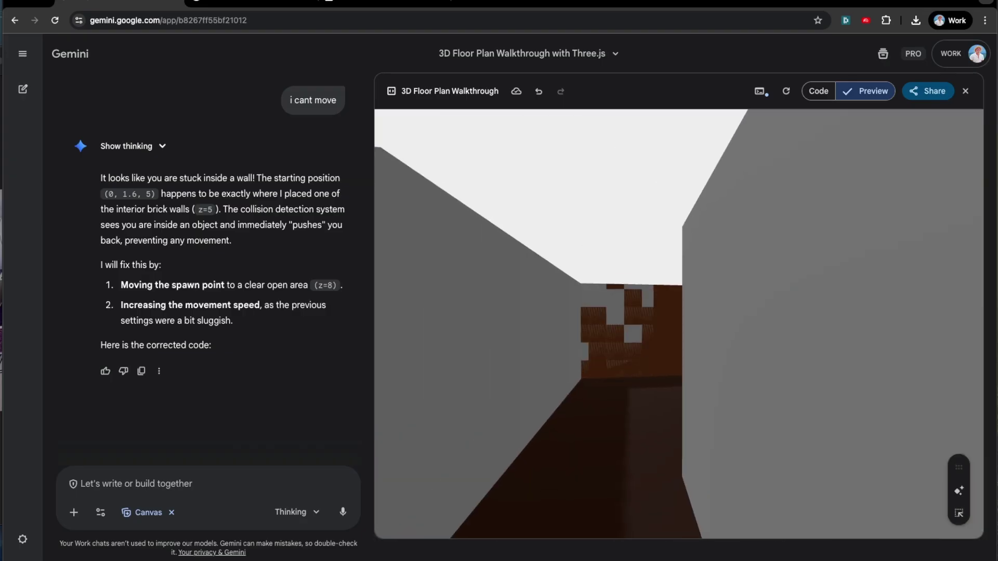
{"action": "key", "text": "w"}
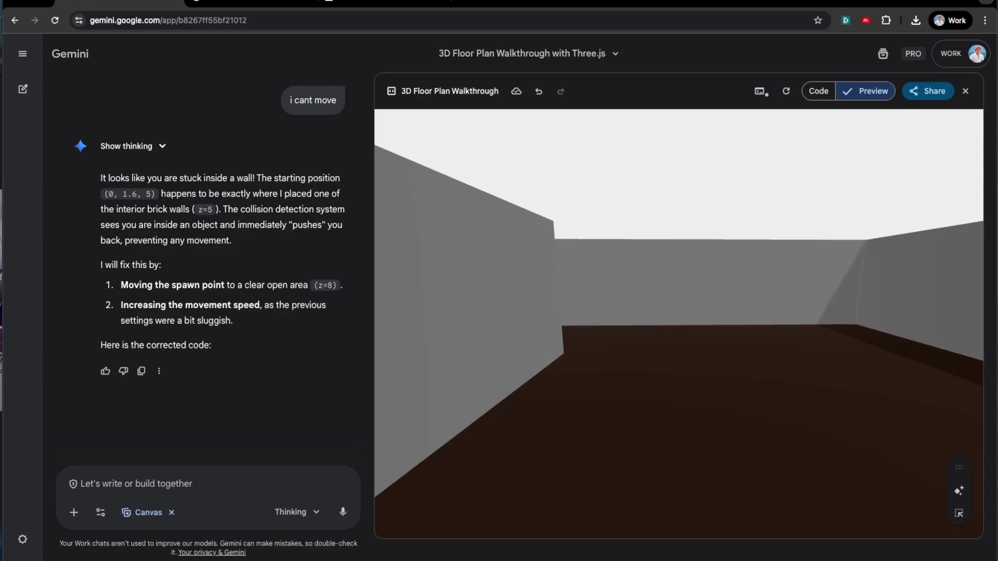
{"action": "key", "text": "w"}
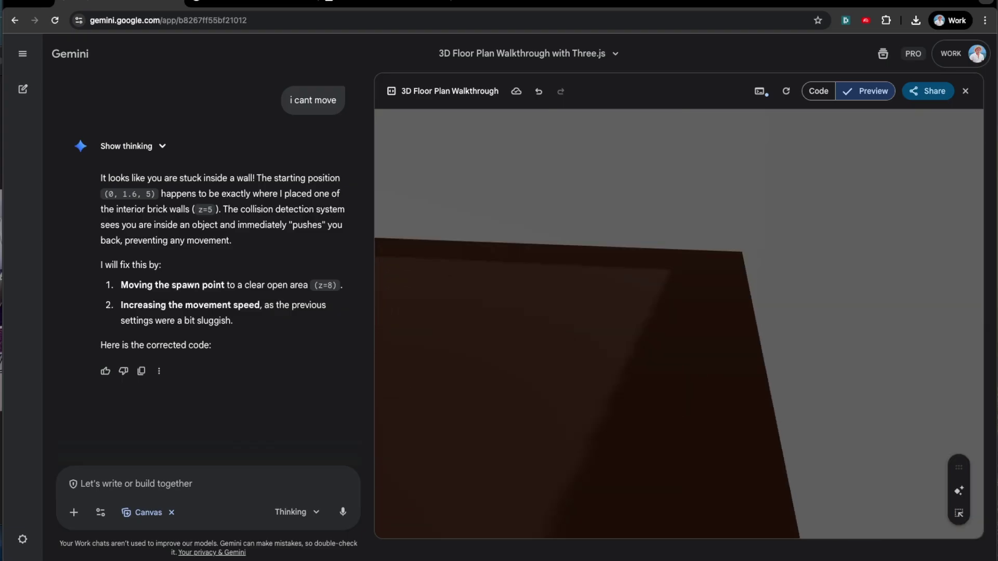
{"action": "key", "text": "w"}
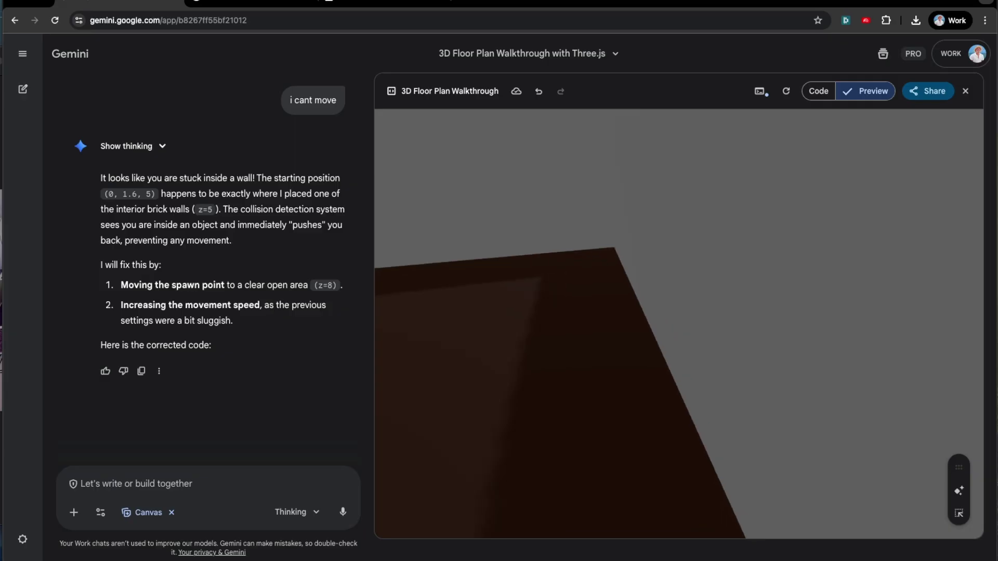
{"action": "key", "text": "w"}
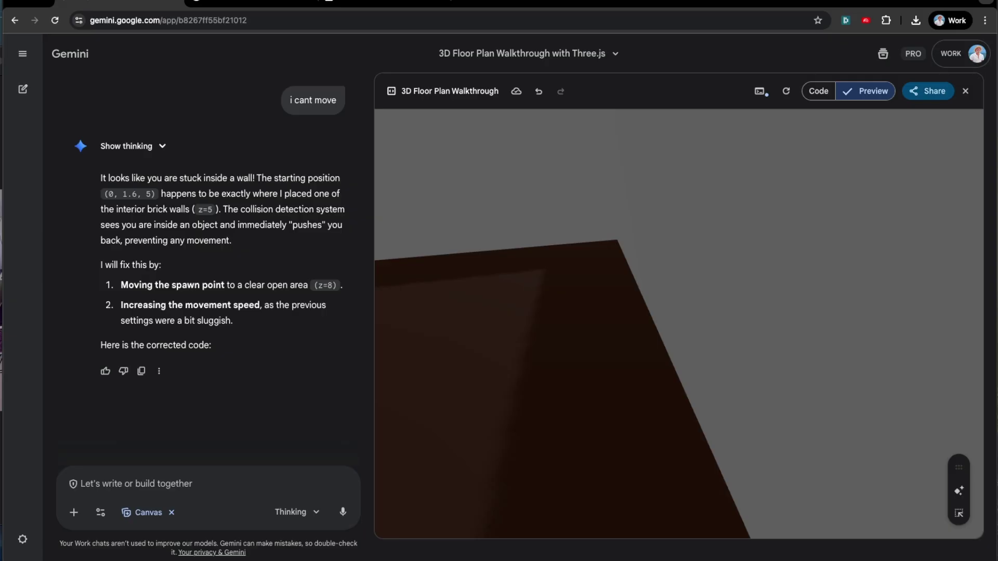
{"action": "key", "text": "s"}
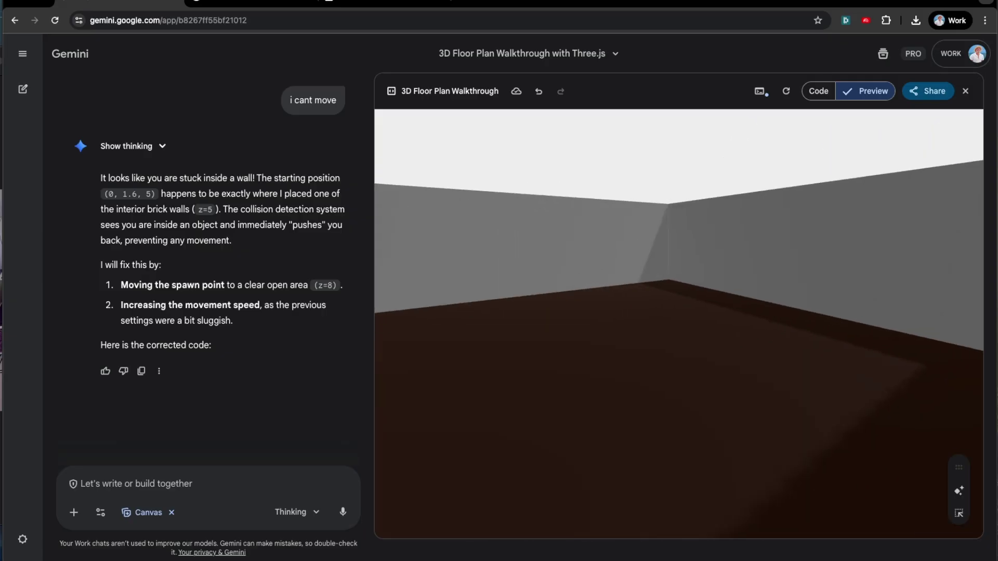